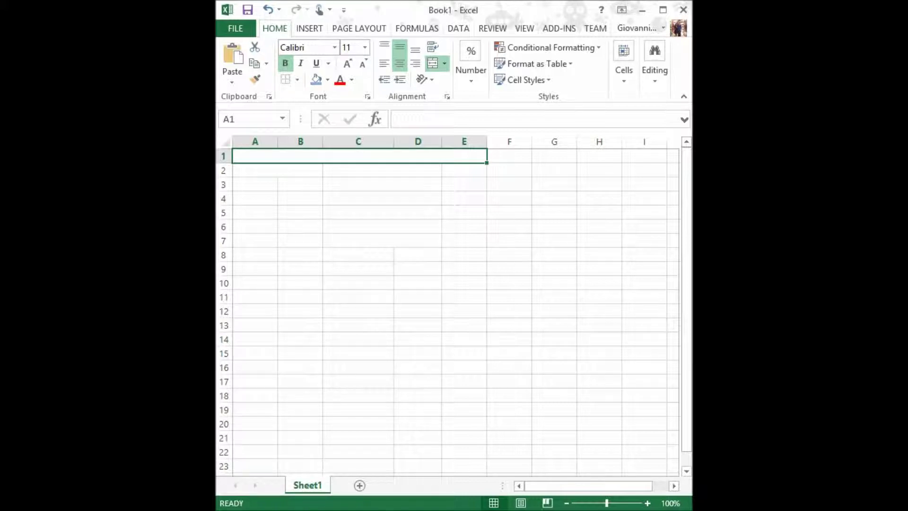
- Restore the title "74LS02 - QUAD 2-INPUT NOR GATE - TRUTH TABLE" and the INPUTS, COMMENT and OUTPUT headings with their row 3 labels
key("ctrl+z")
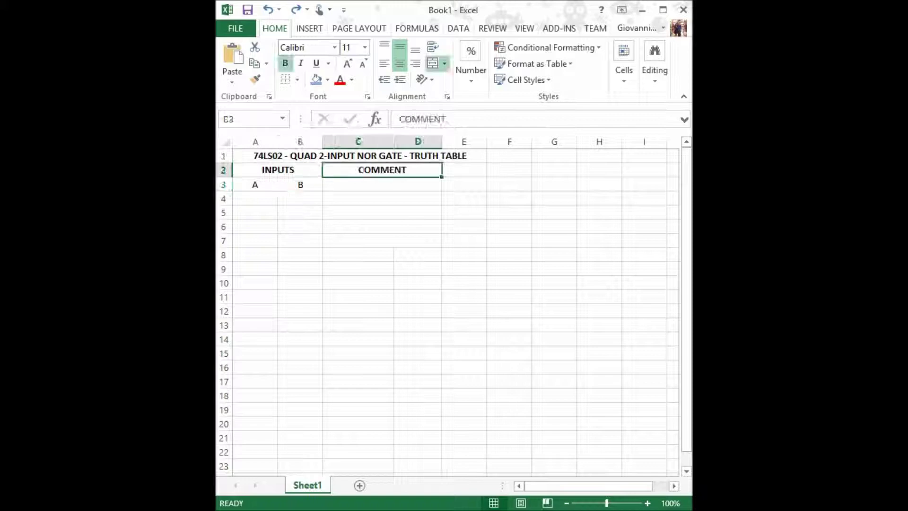
key("ctrl+b")
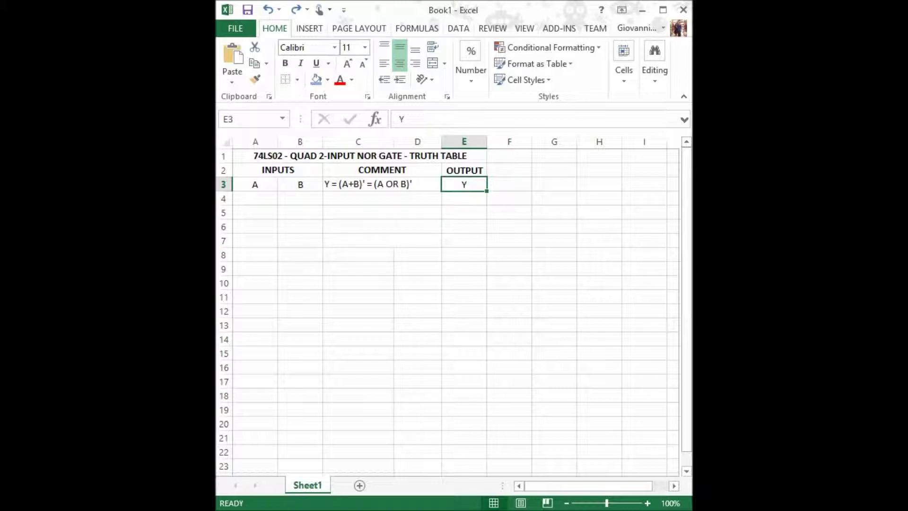
- Redo the row 4 entries: inputs 0 and 0, comment "Y = (0 + 0)' = (0 OR 0)' = (0)'" and output 1
key("ctrl+y")
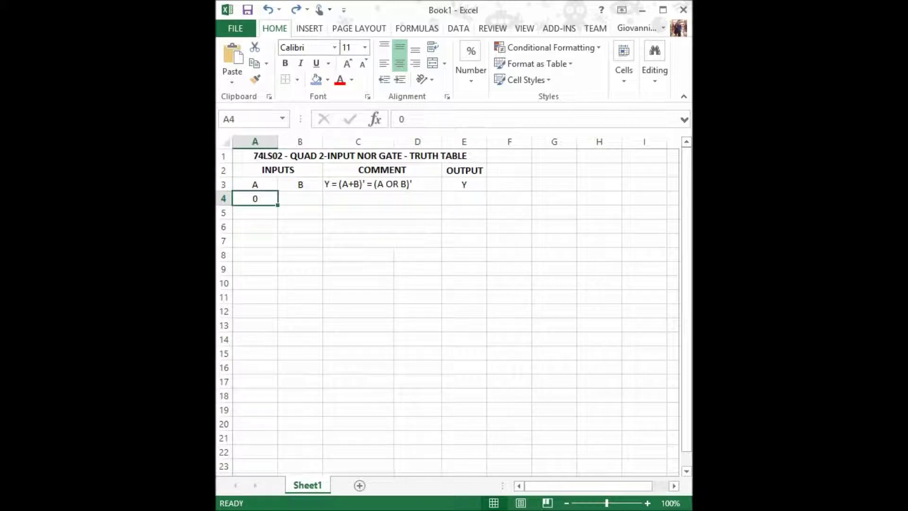
key("ctrl+y")
key("ctrl+y")
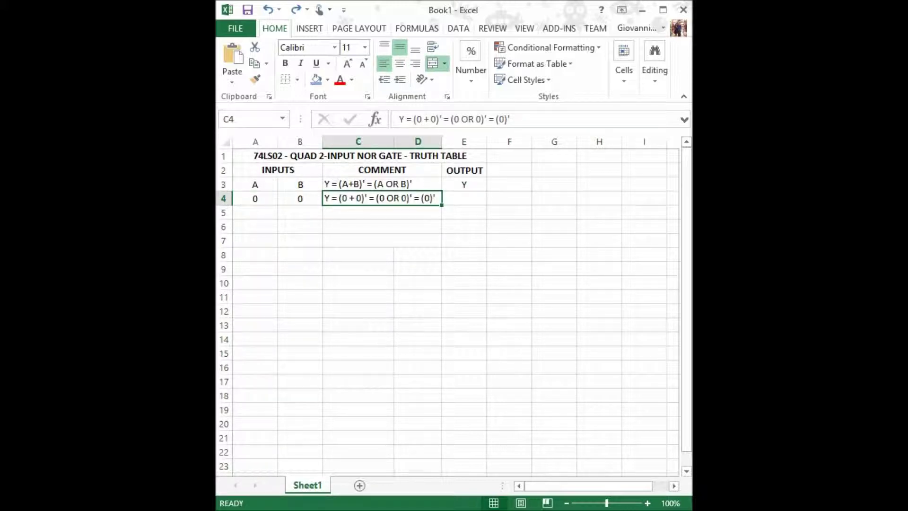
key("ctrl+y")
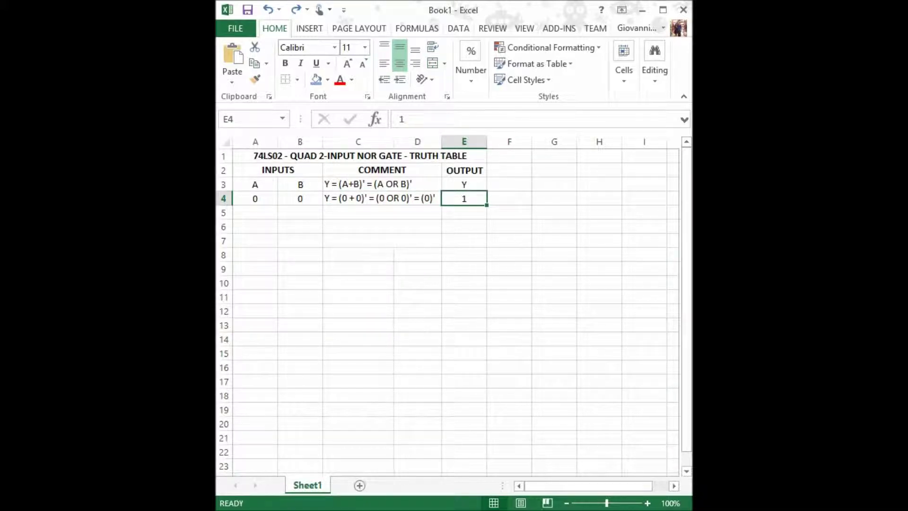
- Redo the row 5 entries: inputs 0 and 1, comment "Y = (0 + 1)' = (0 OR 1)' = (1)'" and output 0
key("ctrl+y")
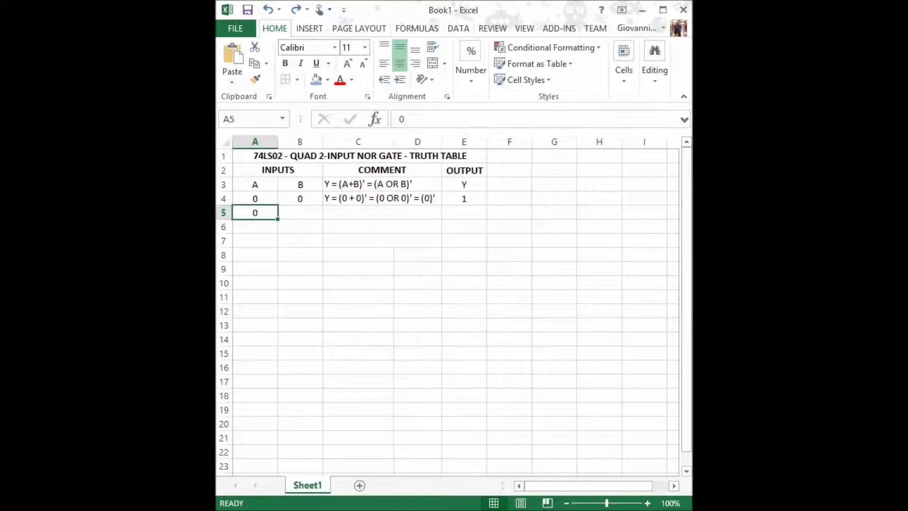
key("ctrl+y")
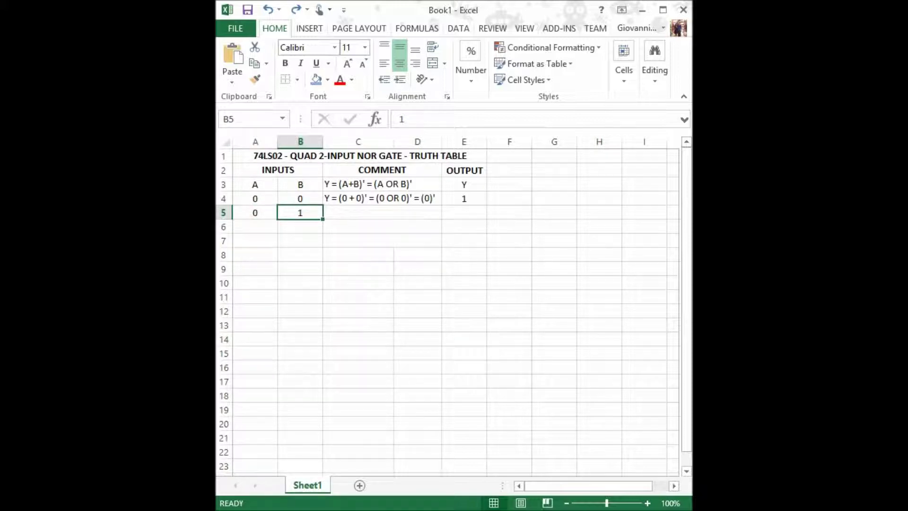
key("ctrl+y")
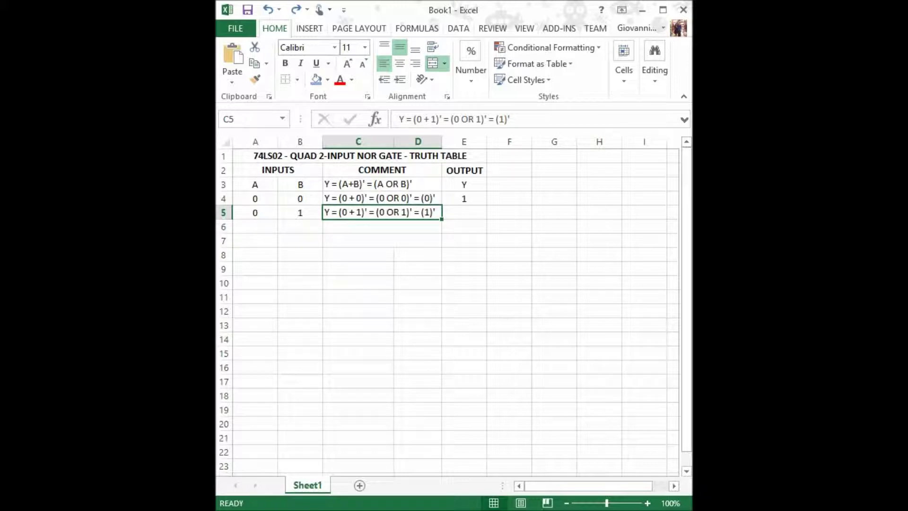
key("ctrl+y")
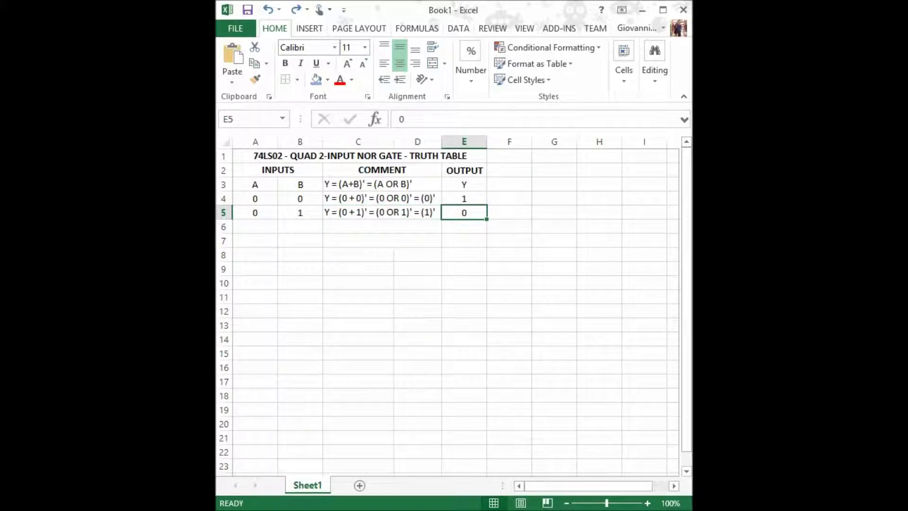
- Redo the row 6 entries: inputs 1 and 0, comment "Y = (1 + 0)' = (1 OR 0)' = (1)'" and output 0
key("ctrl+y")
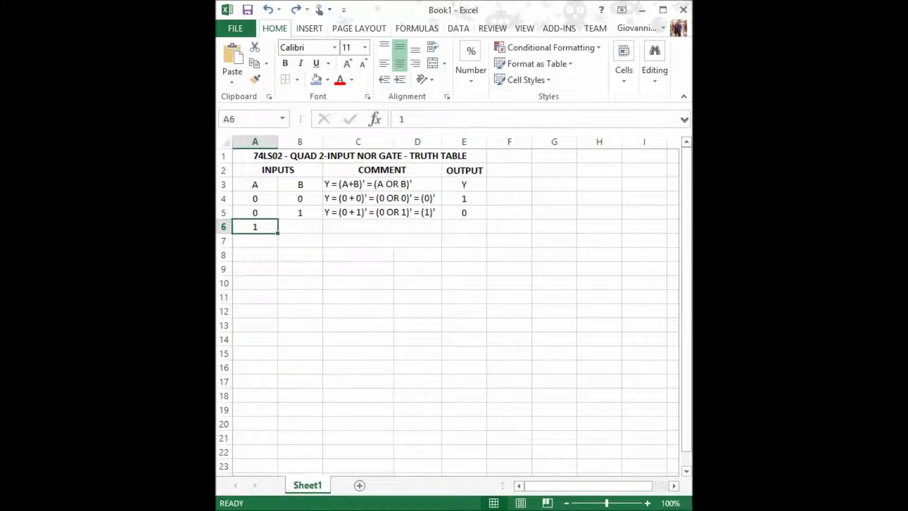
key("ctrl+y")
key("ctrl+y")
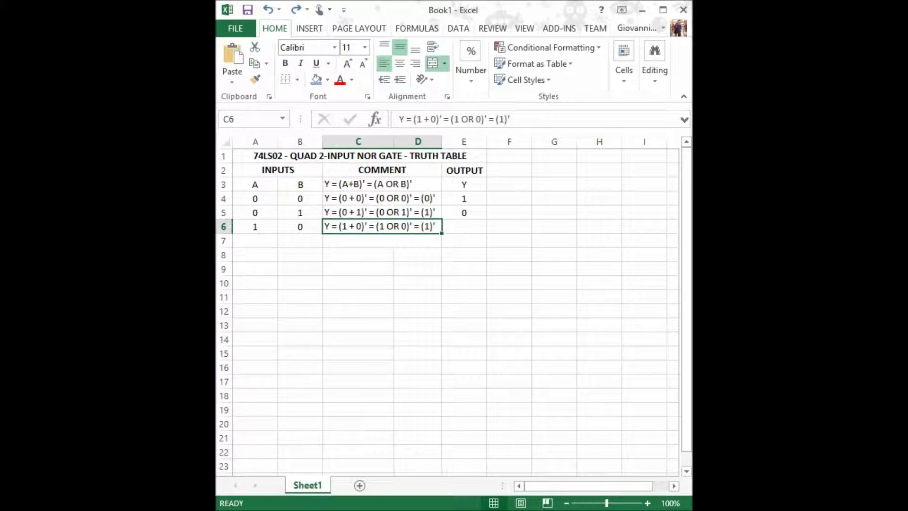
key("ctrl+y")
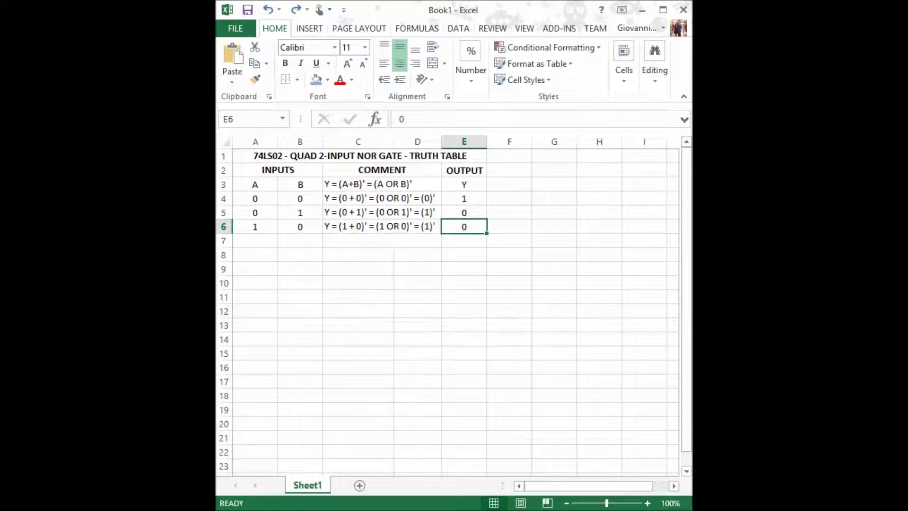
- Redo the row 7 entries: inputs 1 and 1, comment "Y = (1 + 1)' = (1 OR 1)' = (1)'" and output 0
key("ctrl+y")
key("ctrl+y")
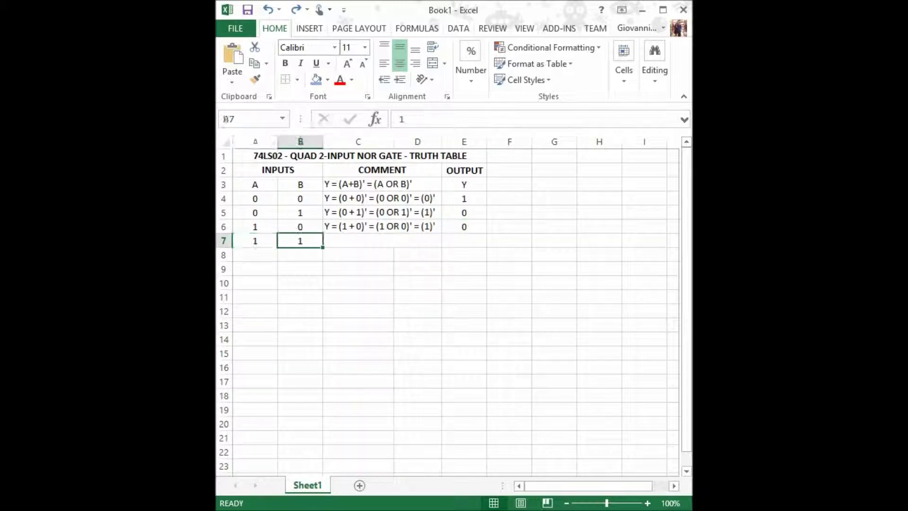
key("ctrl+y")
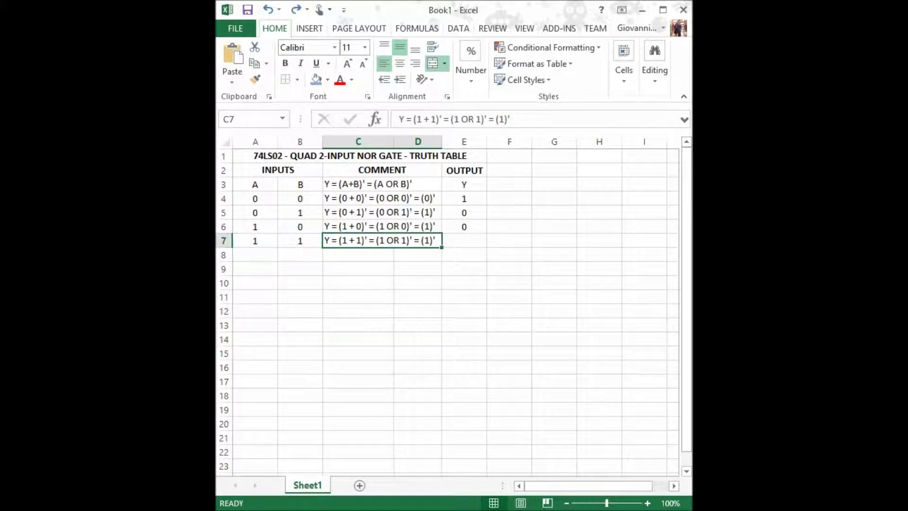
key("ctrl+y")
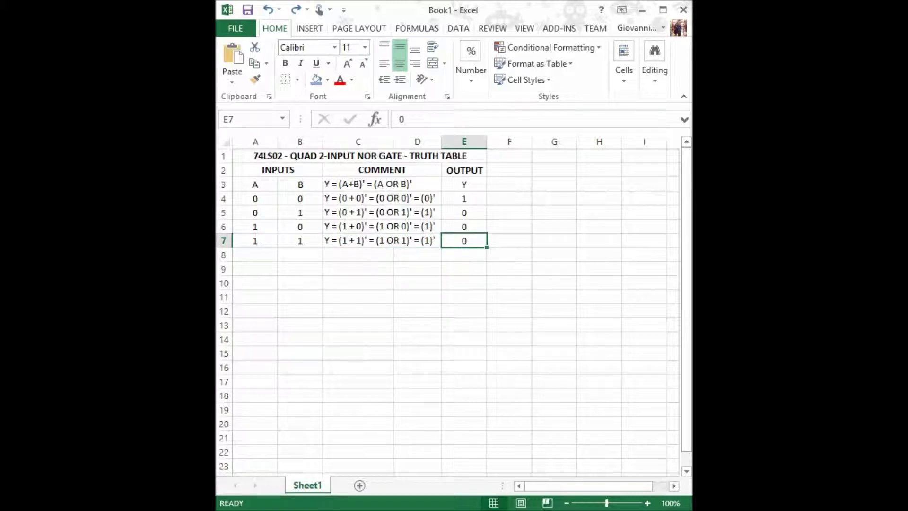
- Apply All Borders and a Thick Box Border to the whole truth table, A1:E7
left_click_drag(464, 240, 256, 156)
left_click(297, 80)
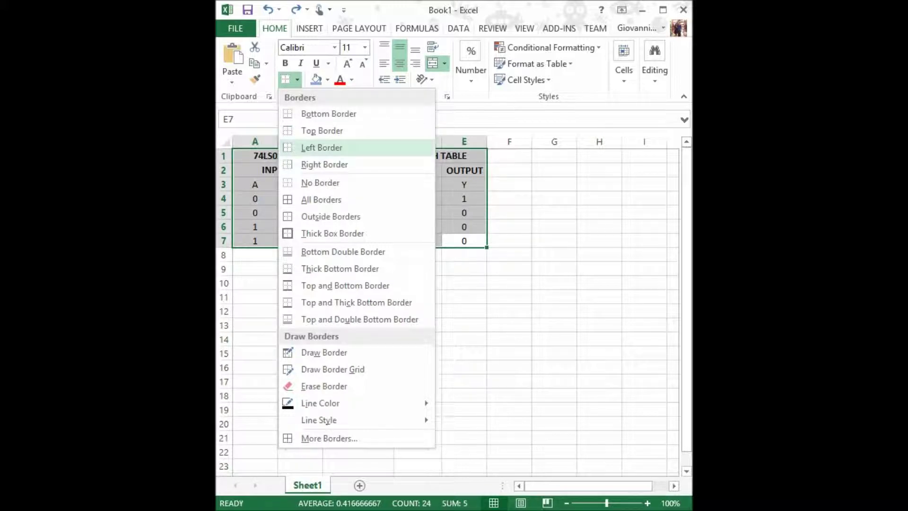
left_click(321, 200)
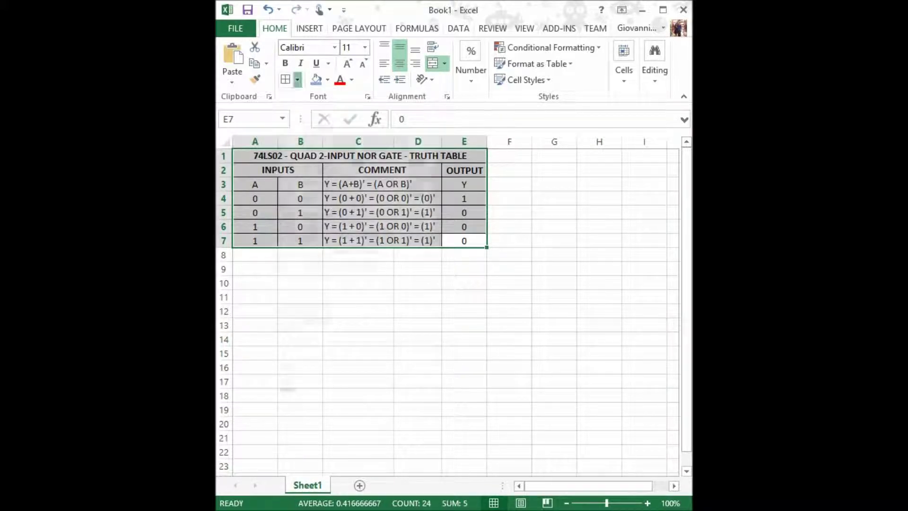
left_click(297, 80)
left_click(332, 233)
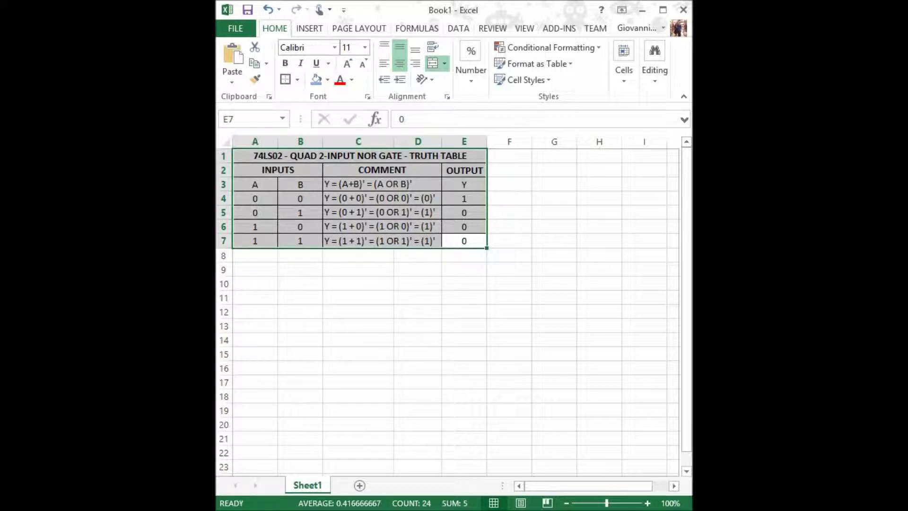
- Give the title row a thick box border and a light green fill
left_click(359, 156)
left_click(285, 79)
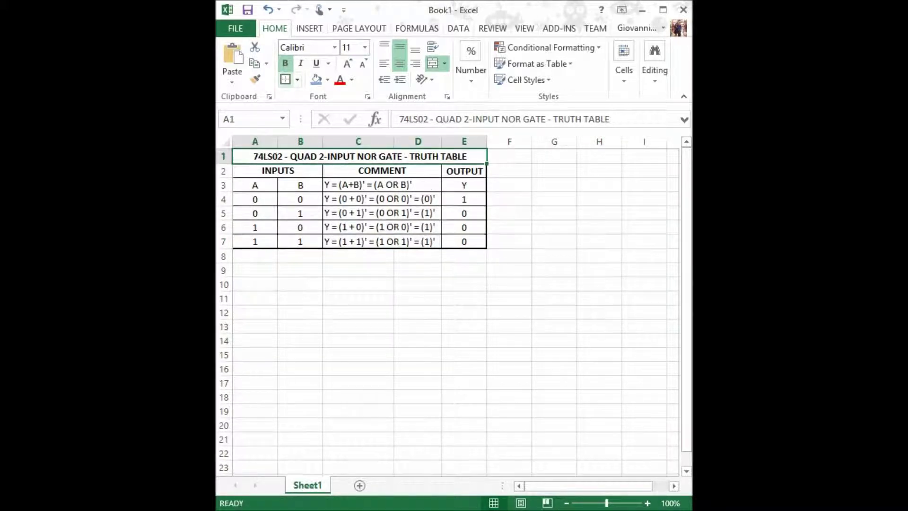
left_click(327, 79)
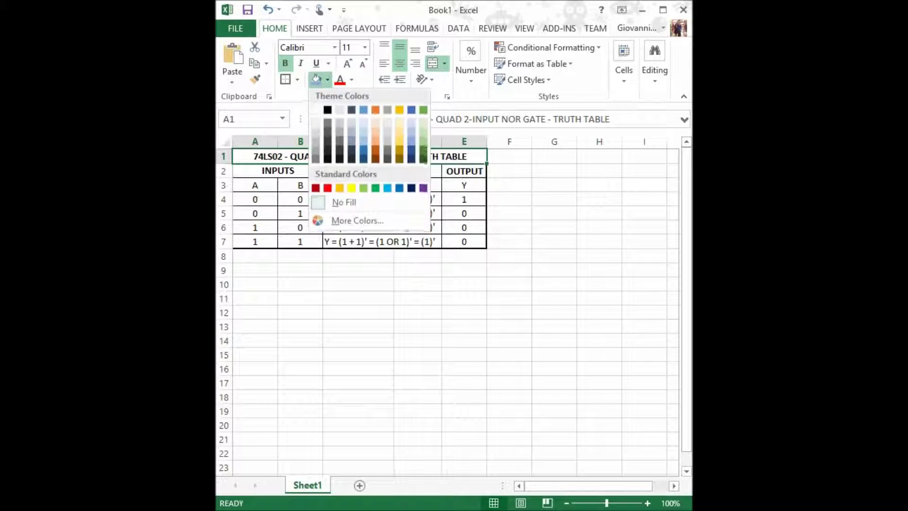
left_click(363, 188)
- Fill the INPUTS, COMMENT and OUTPUT heading cells in row 2 with light gold
left_click_drag(278, 170, 464, 171)
left_click(327, 80)
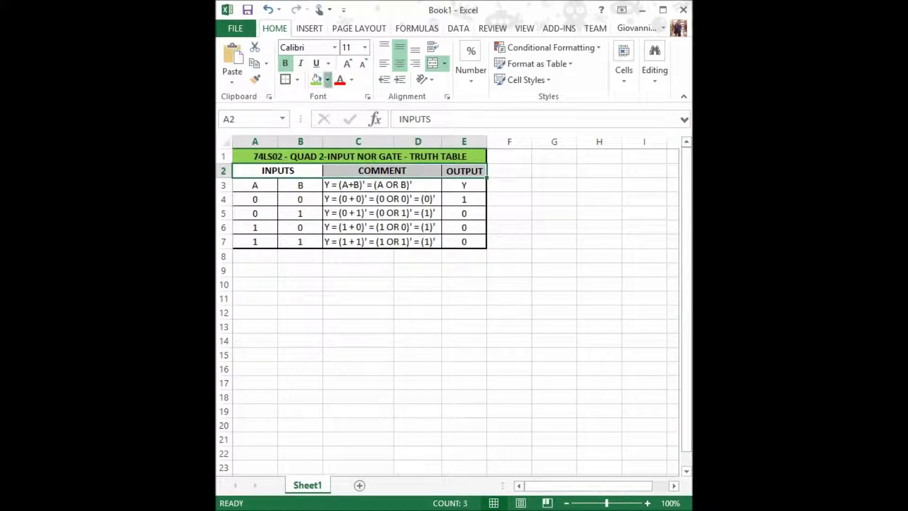
left_click(328, 80)
left_click(342, 188)
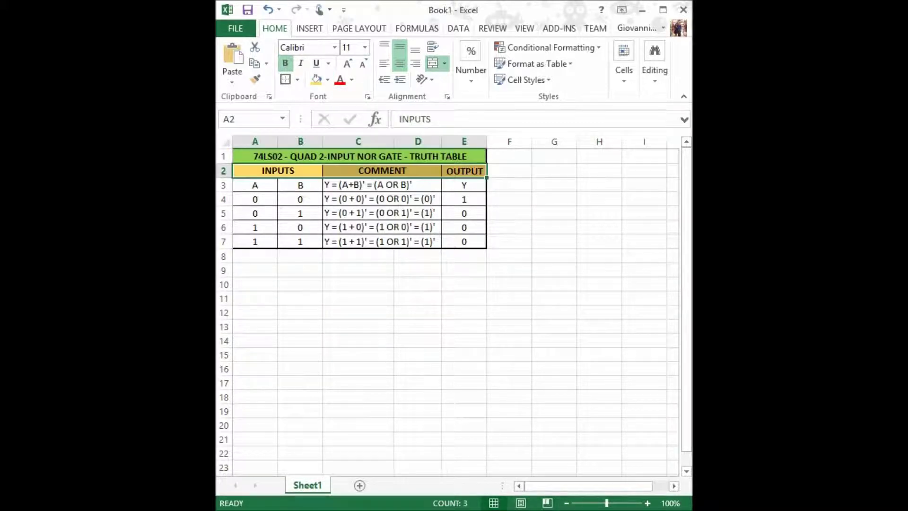
- Fill the A, B, comment and Y label cells in row 3 with light blue
left_click_drag(255, 185, 464, 185)
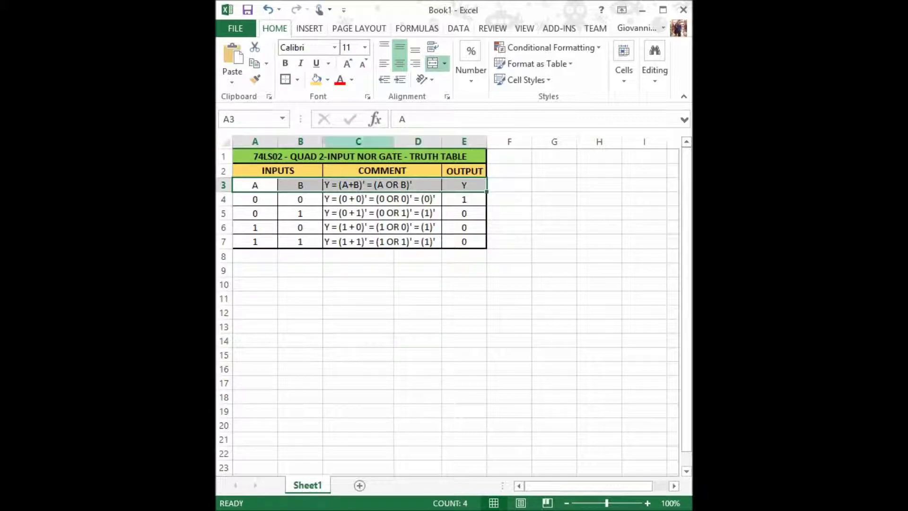
left_click(327, 79)
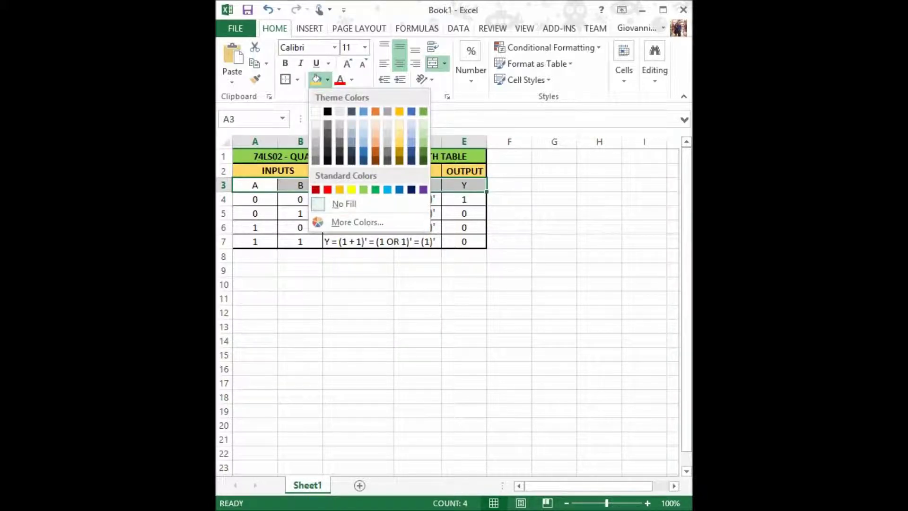
left_click(412, 141)
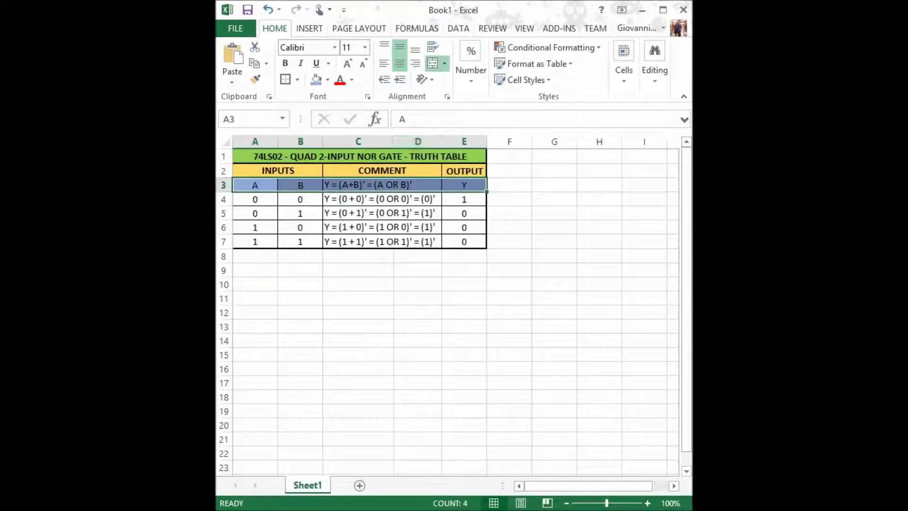
left_click(359, 157)
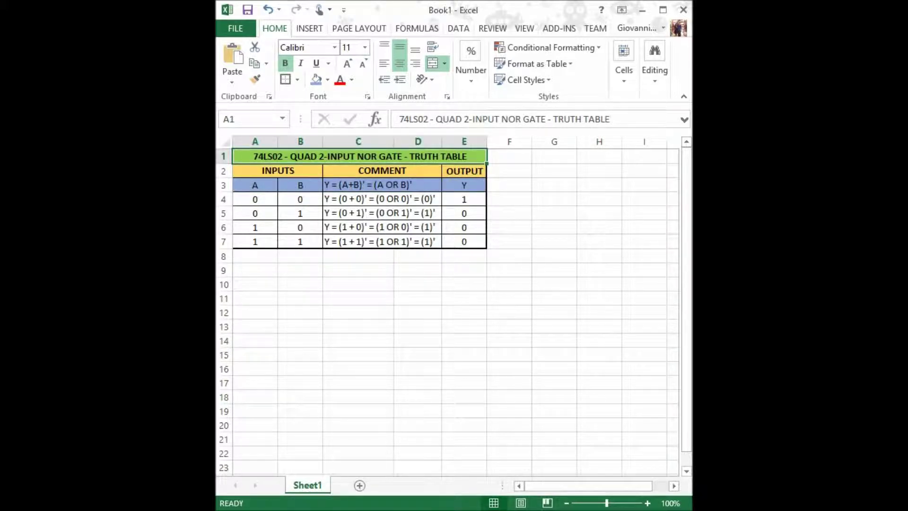
left_click(510, 241)
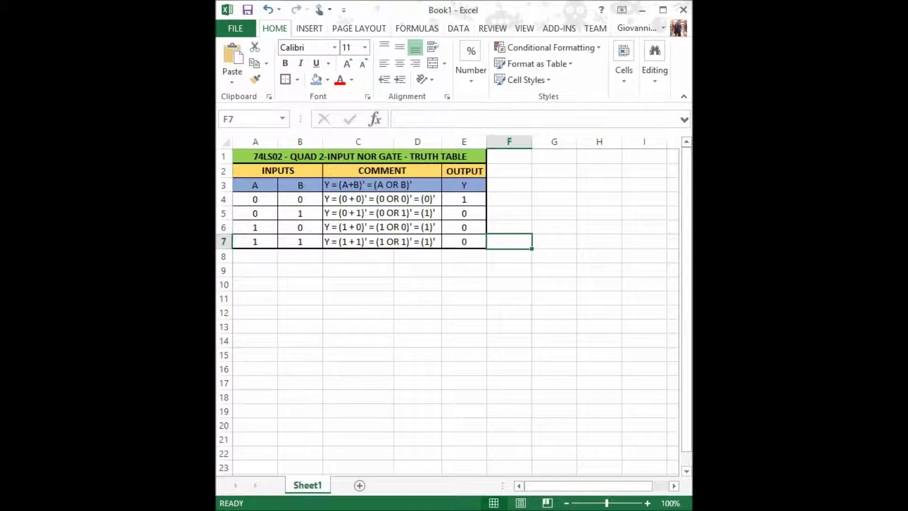
- Switch to Logisim and place a south-facing input pin labelled A near the upper-left corner of the empty circuit
key("alt+Tab")
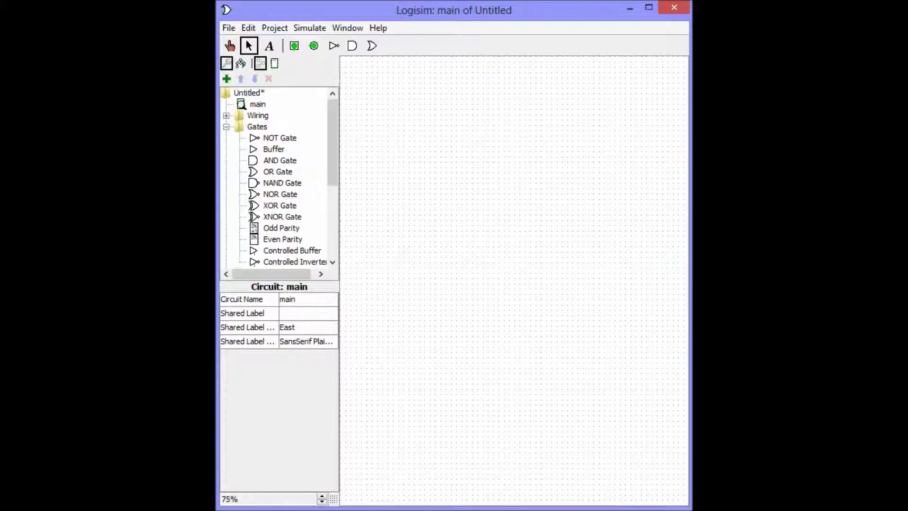
left_click(294, 46)
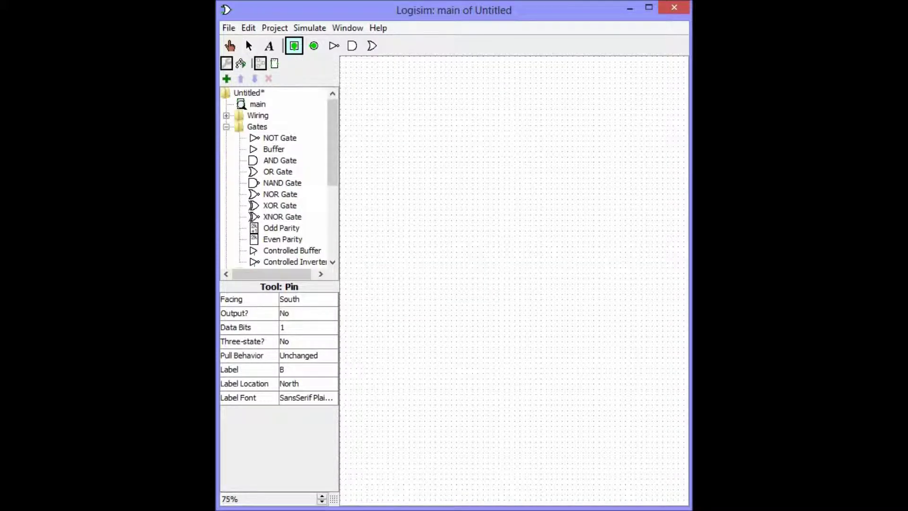
left_click(308, 370)
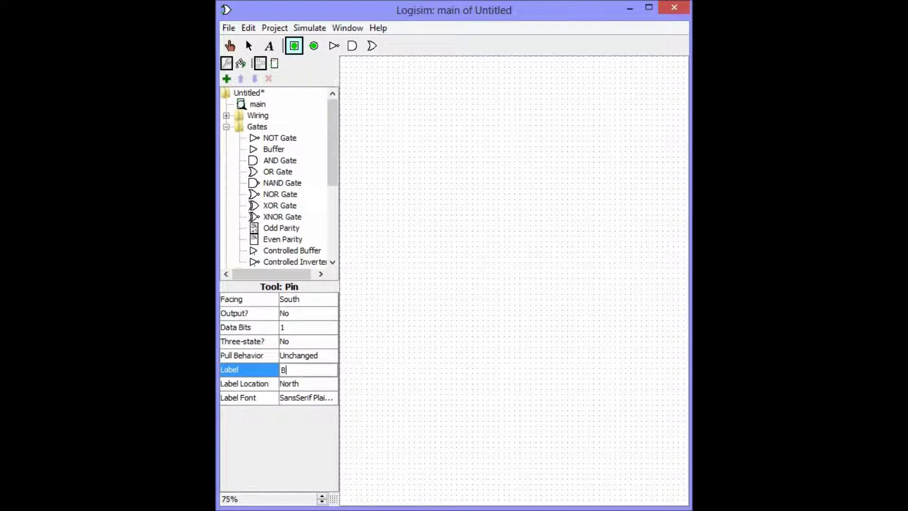
key("BackSpace")
type("A")
key("Return")
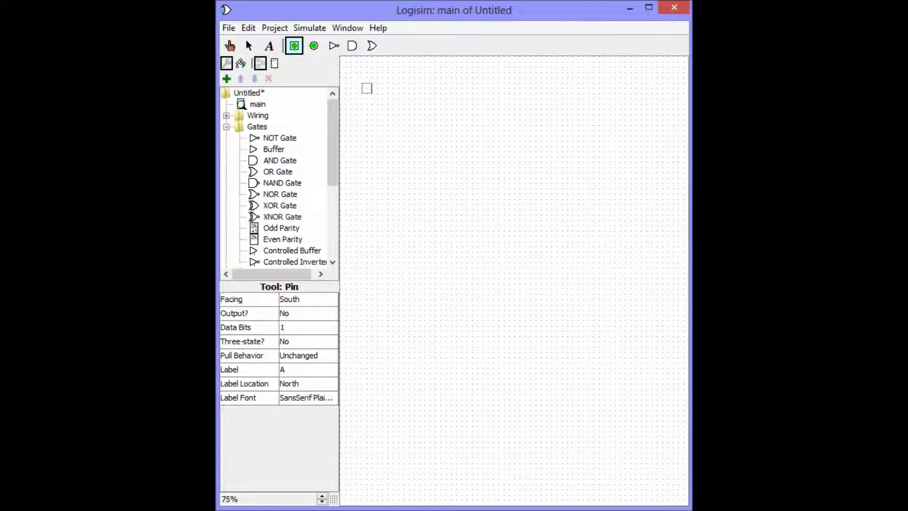
left_click(367, 94)
- Place a second south-facing input pin labelled B beside pin A at the same height
left_click(294, 46)
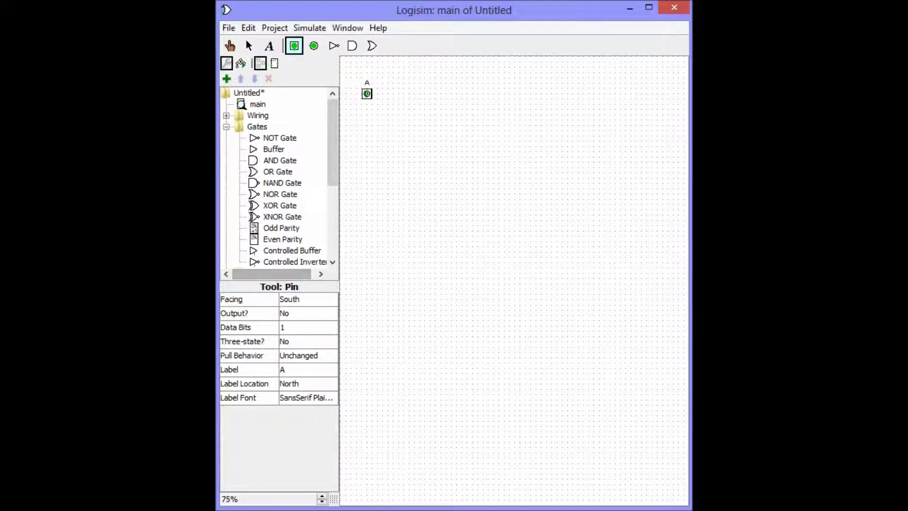
left_click(309, 370)
key("BackSpace")
type("B")
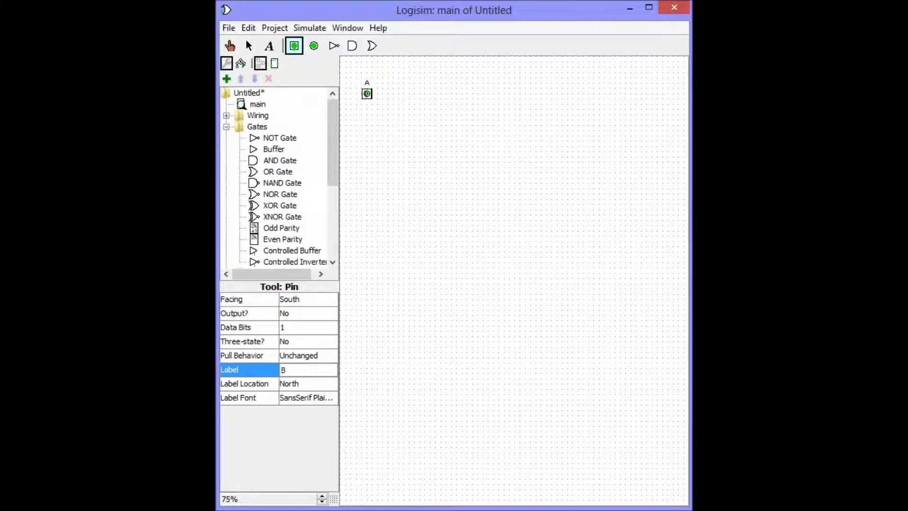
key("Return")
left_click(399, 94)
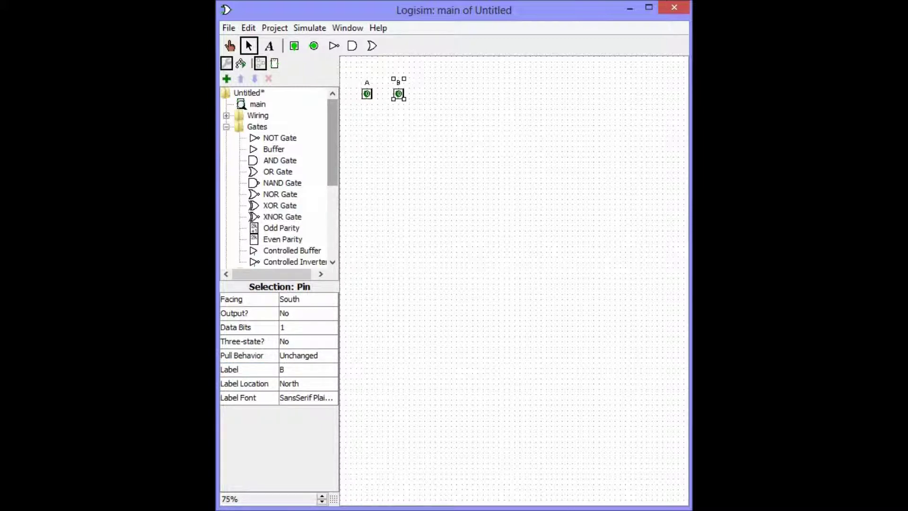
left_click(402, 146)
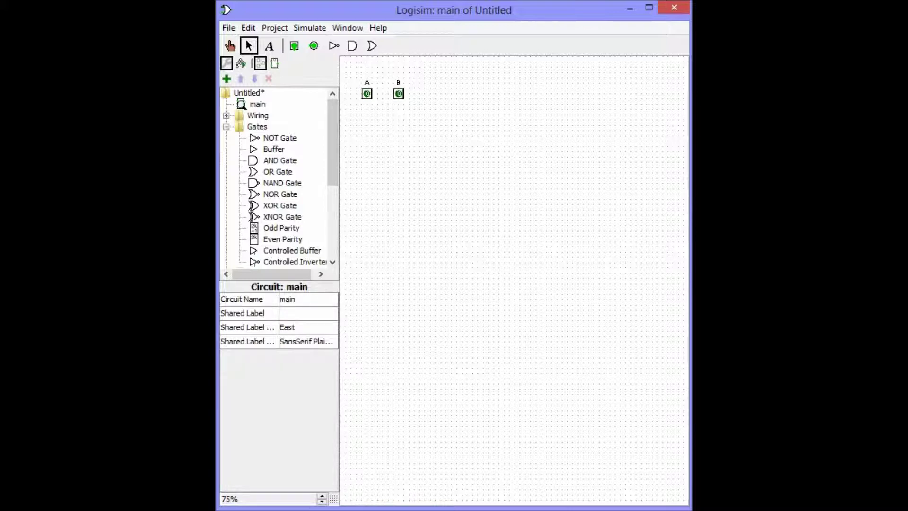
- Place an east-facing OR gate below and right of pin B, with a NOT gate aligned to the right of its output
left_click(373, 45)
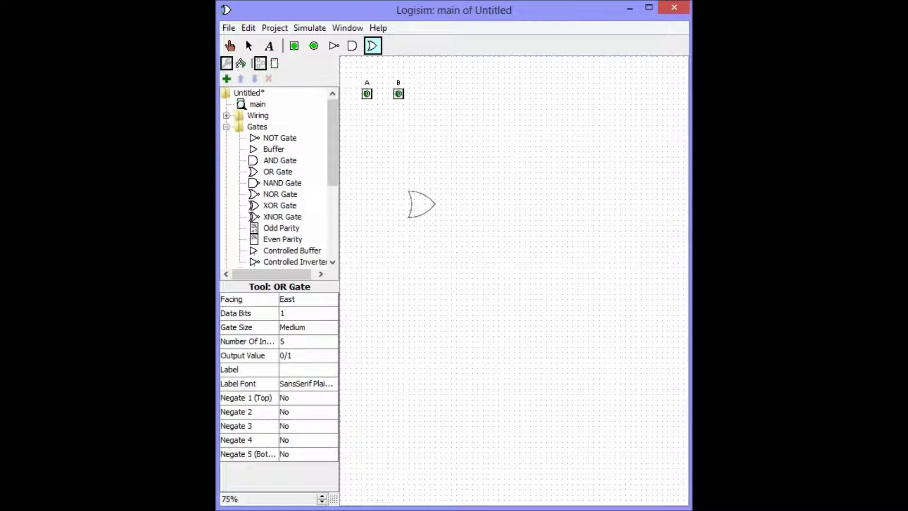
left_click(441, 205)
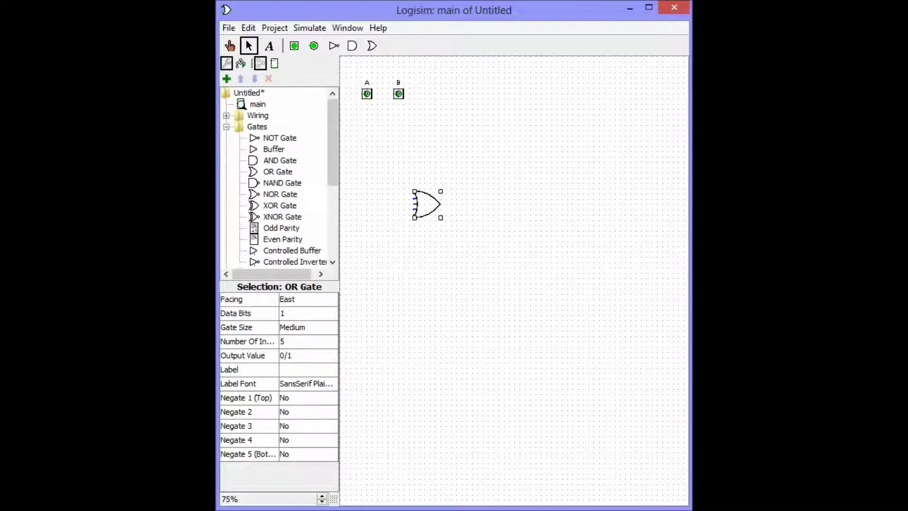
left_click(334, 46)
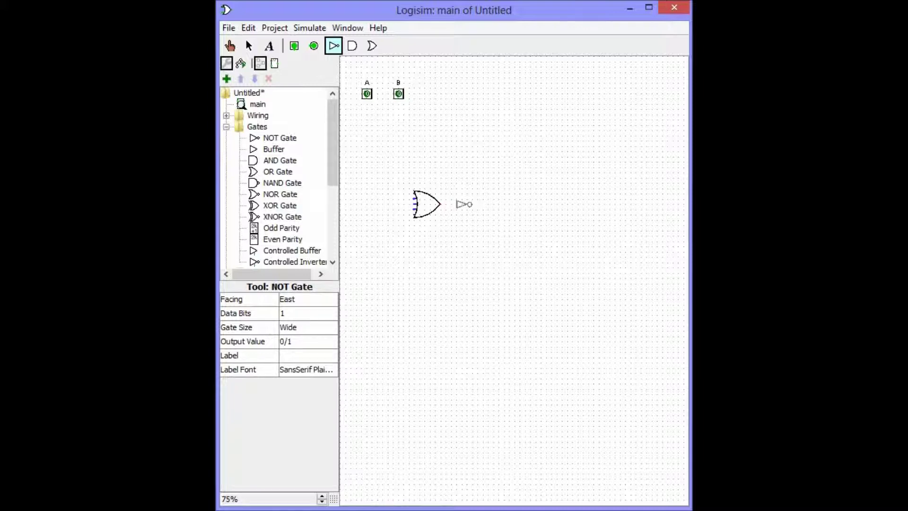
left_click(475, 204)
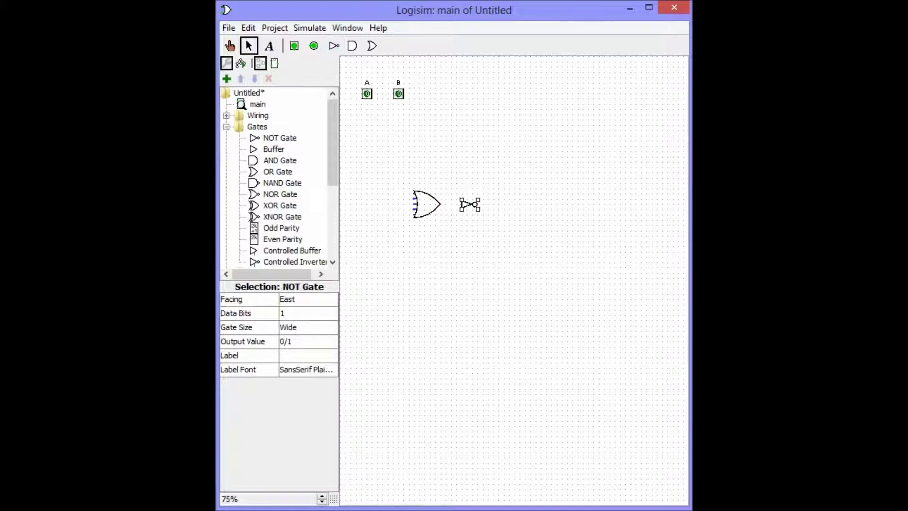
left_click(453, 223)
- Set the OR gate's number of inputs to 2
left_click(428, 205)
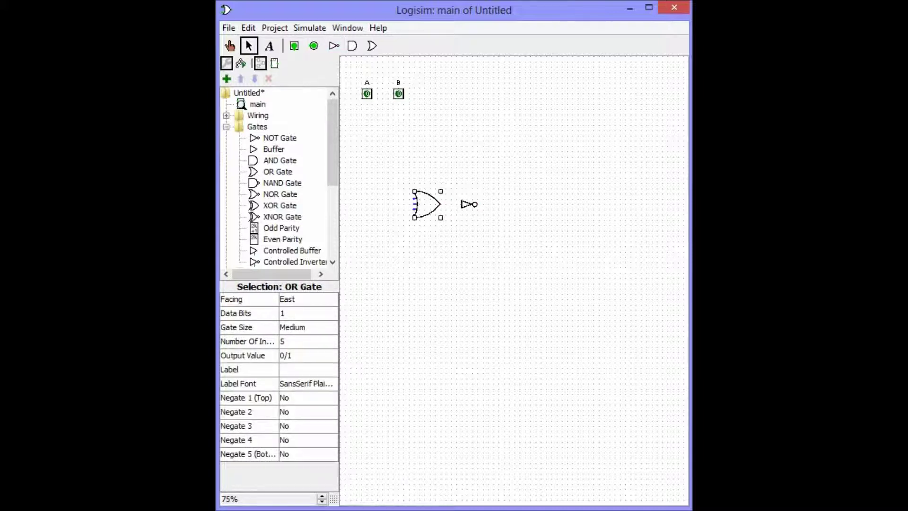
left_click(309, 341)
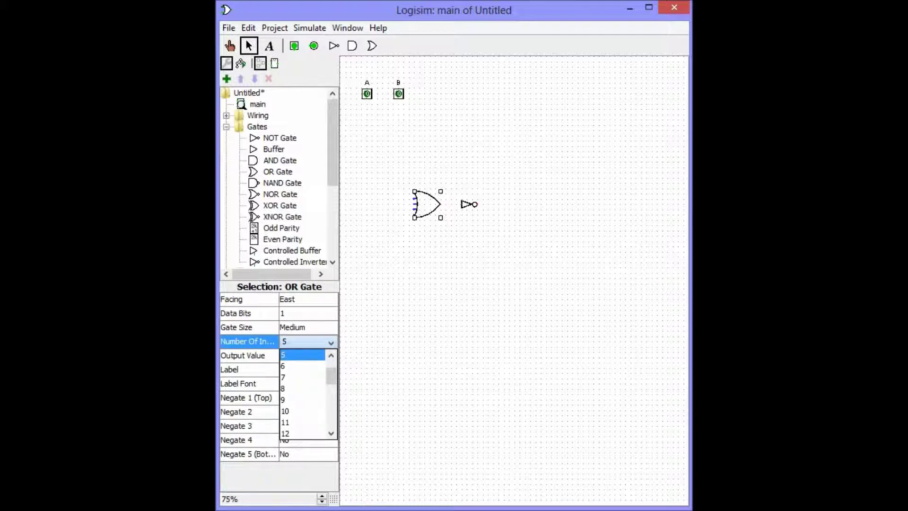
key("Up")
key("Return")
left_click(307, 341)
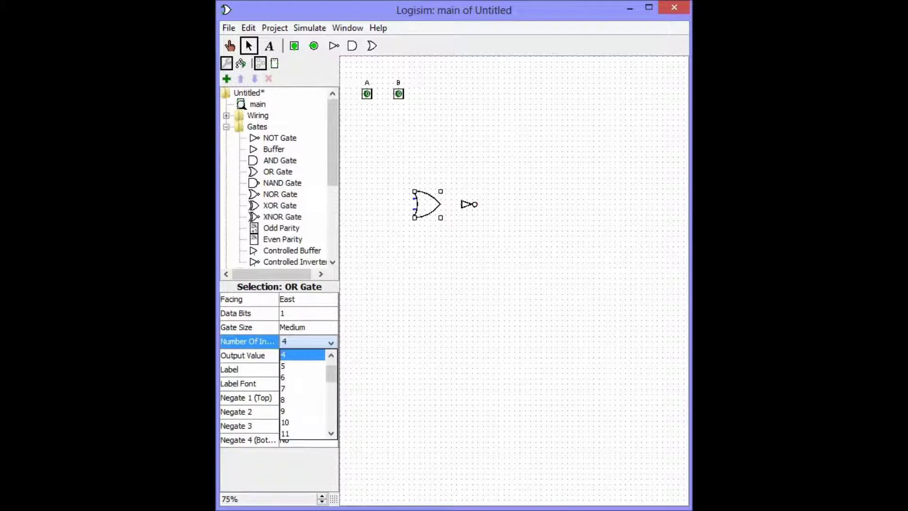
key("Up")
key("Up")
key("Return")
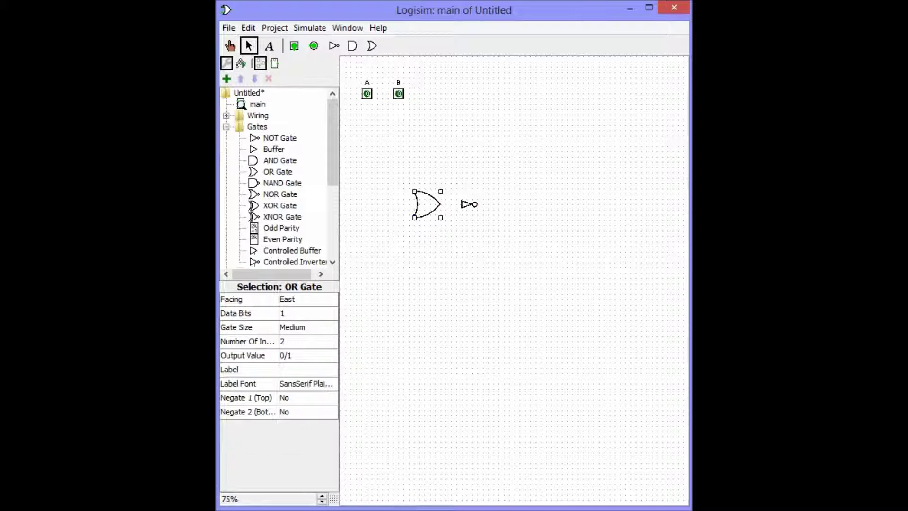
- Place an east-facing NOR gate just above the OR gate, shifted slightly left of it, and set its number of inputs to 2
left_click(280, 195)
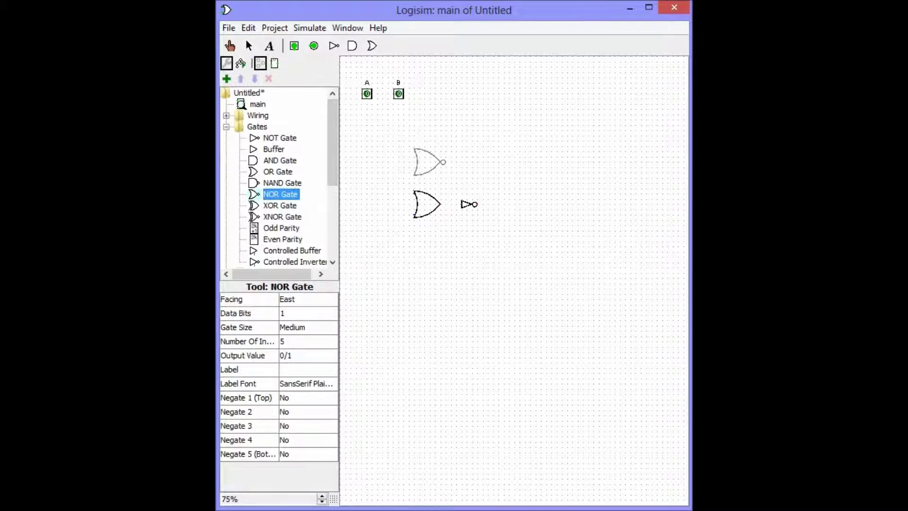
left_click(444, 162)
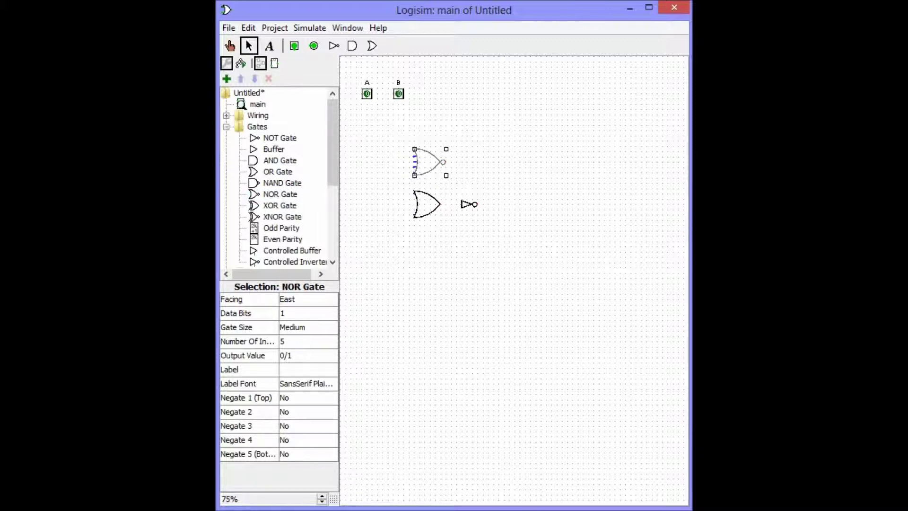
left_click_drag(430, 162, 425, 162)
left_click(309, 341)
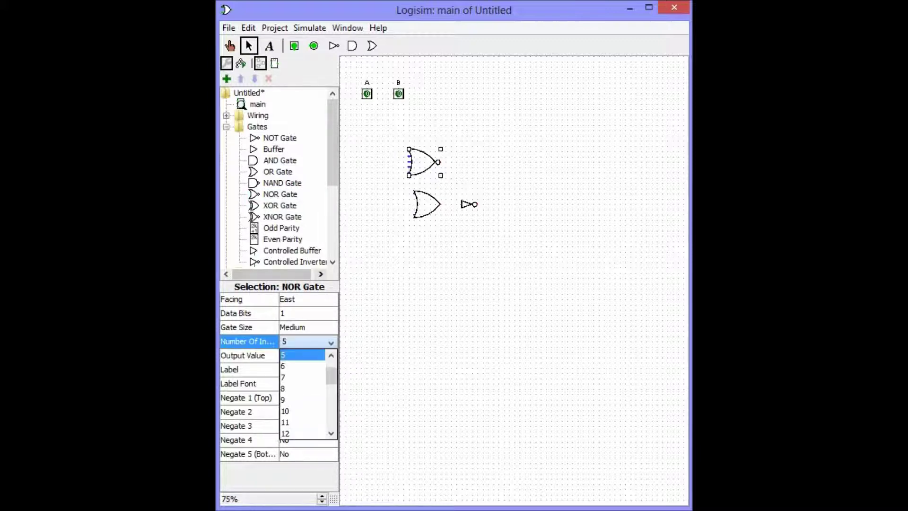
left_click(331, 355)
left_click(303, 356)
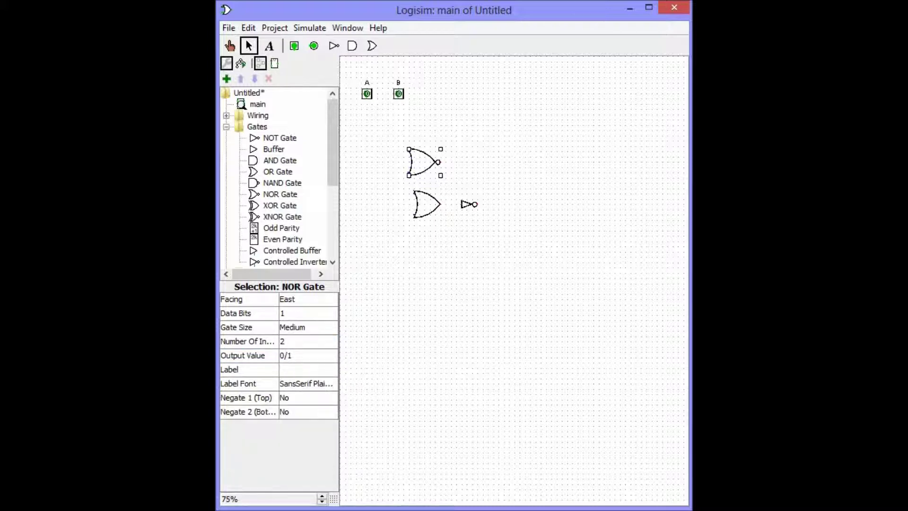
- Wire the OR gate's output to the NOT gate, and connect pins A and B to the lower and upper inputs of both two-input gates
left_click_drag(440, 204, 462, 204)
left_click(478, 241)
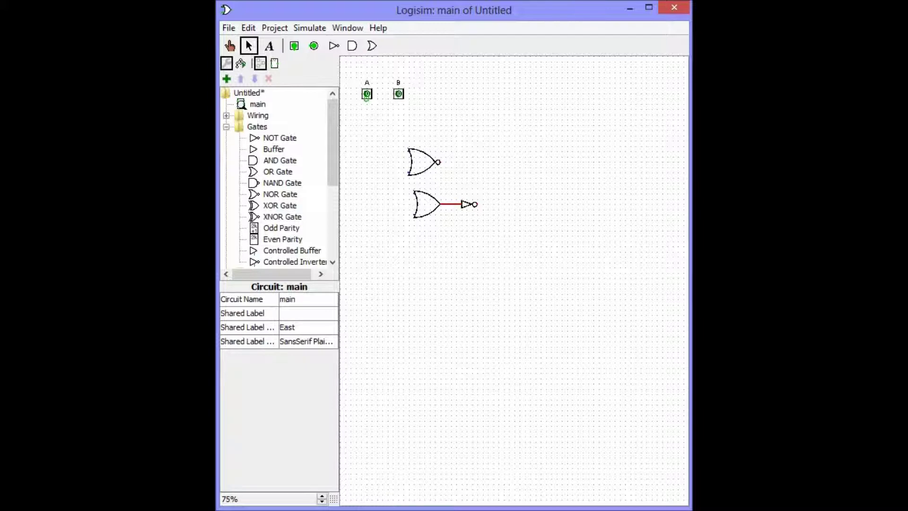
left_click_drag(367, 97, 414, 214)
left_click_drag(367, 172, 409, 172)
left_click_drag(398, 94, 414, 193)
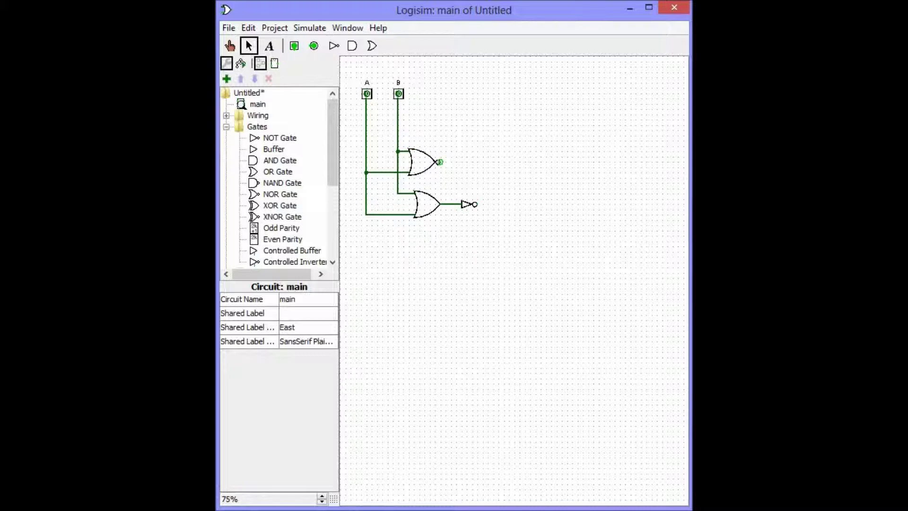
- Run wires right from the NOR and NOT gate outputs, bending them toward each other to form two stubs for a shared gate
left_click_drag(439, 162, 489, 162)
left_click_drag(478, 205, 489, 205)
left_click_drag(489, 204, 488, 193)
left_click_drag(488, 161, 494, 194)
- Place an XNOR gate on the ends of the two output wires and set its number of inputs to 2
left_click(282, 217)
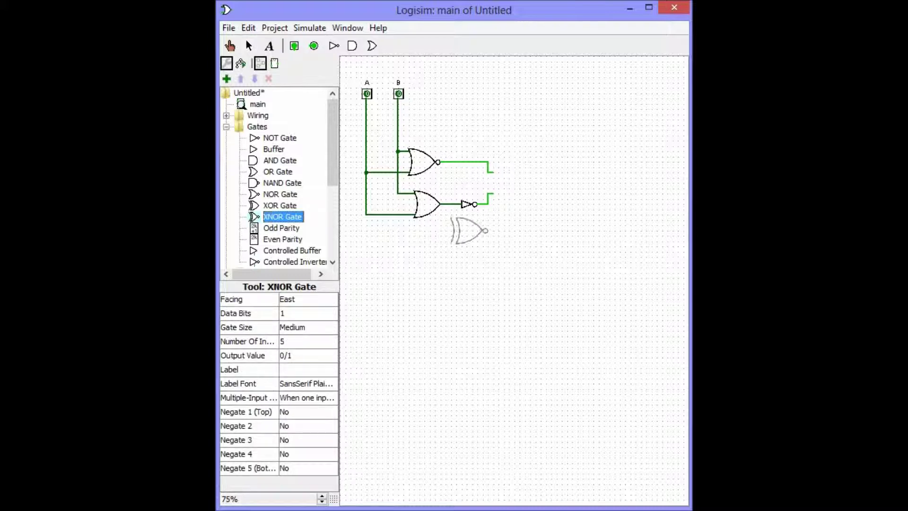
left_click(528, 184)
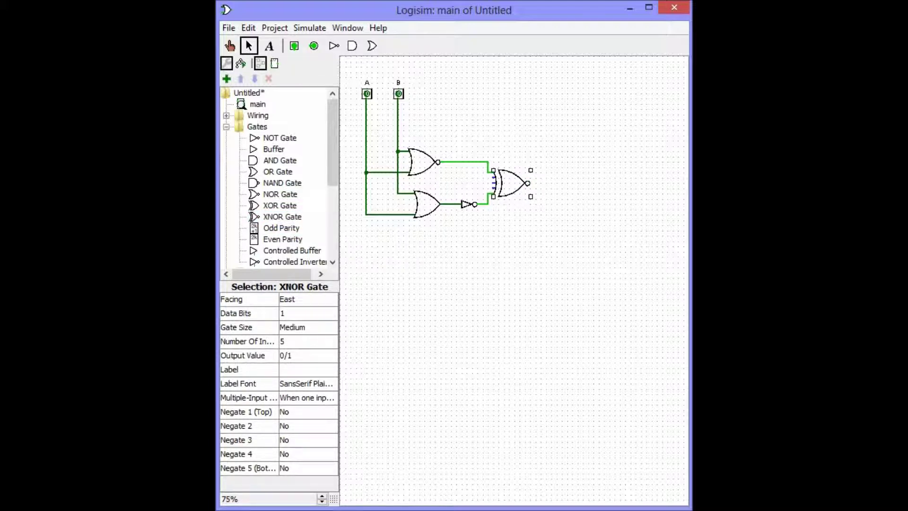
left_click(308, 342)
left_click(332, 355)
left_click(303, 356)
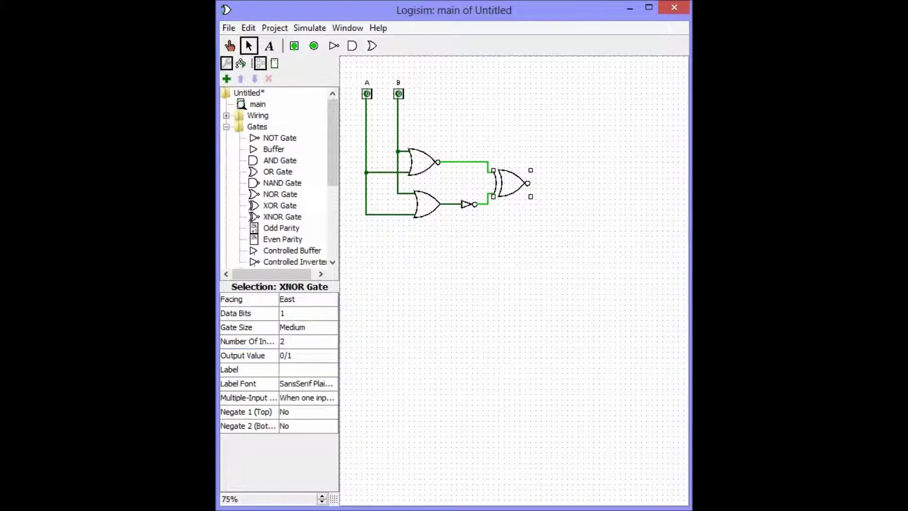
- Extend a short output wire from the XNOR gate, and branch short wires right from the NOT and NOR output lines
left_click_drag(528, 183, 547, 184)
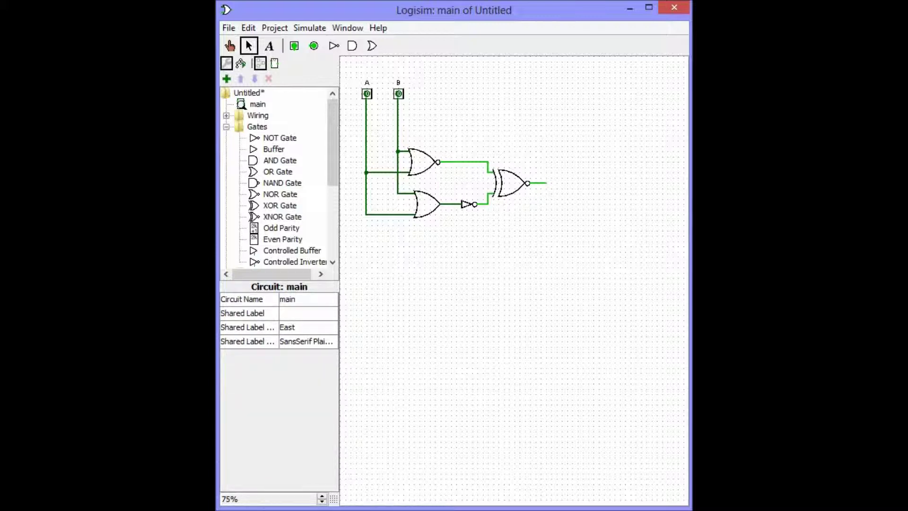
scroll(279, 177, "down", 4)
left_click_drag(487, 204, 505, 205)
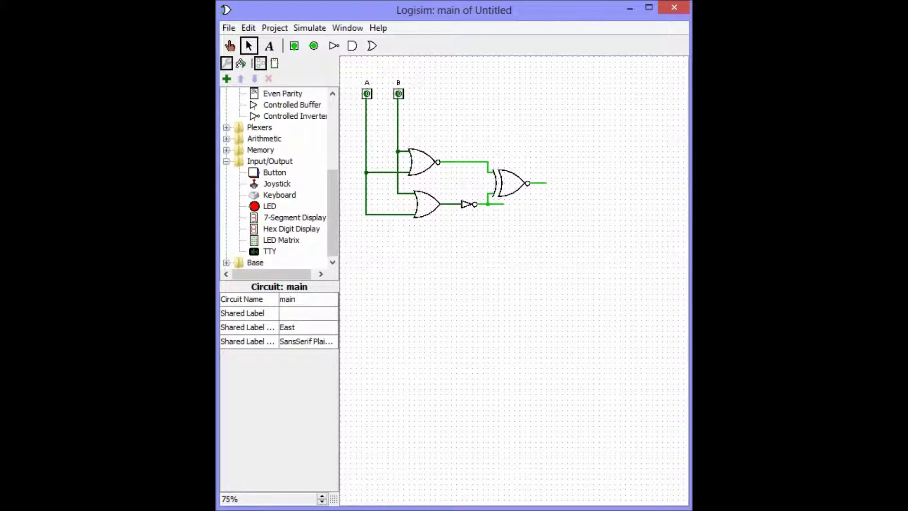
left_click_drag(487, 162, 504, 162)
- Place west-facing LEDs at the ends of the NOR, NOT and XNOR output wires
left_click(269, 206)
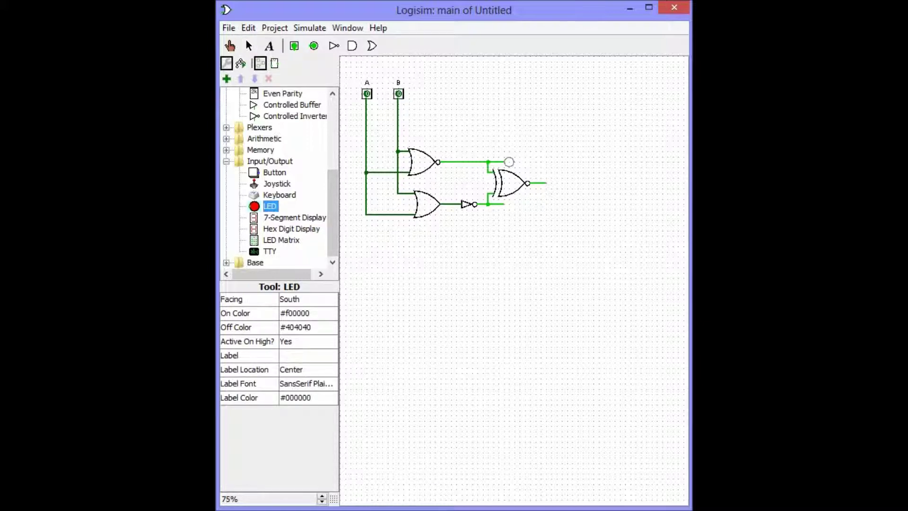
left_click(308, 299)
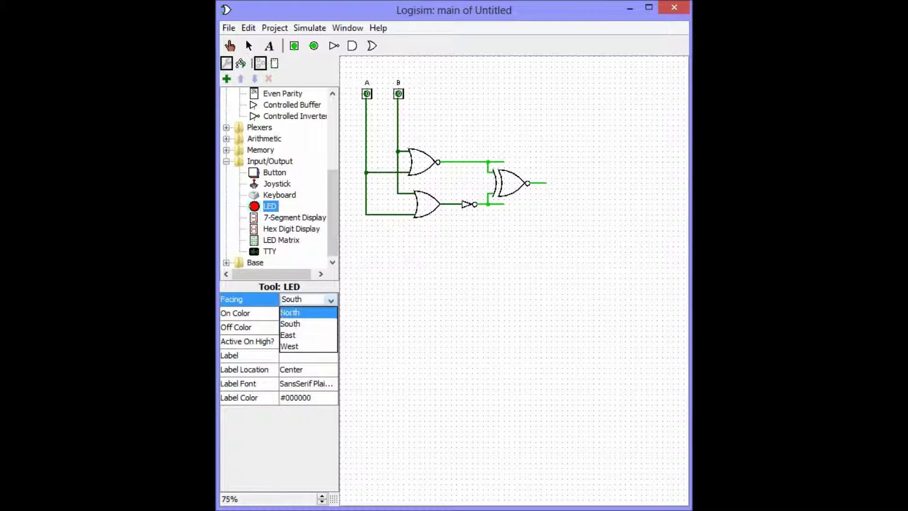
left_click(294, 344)
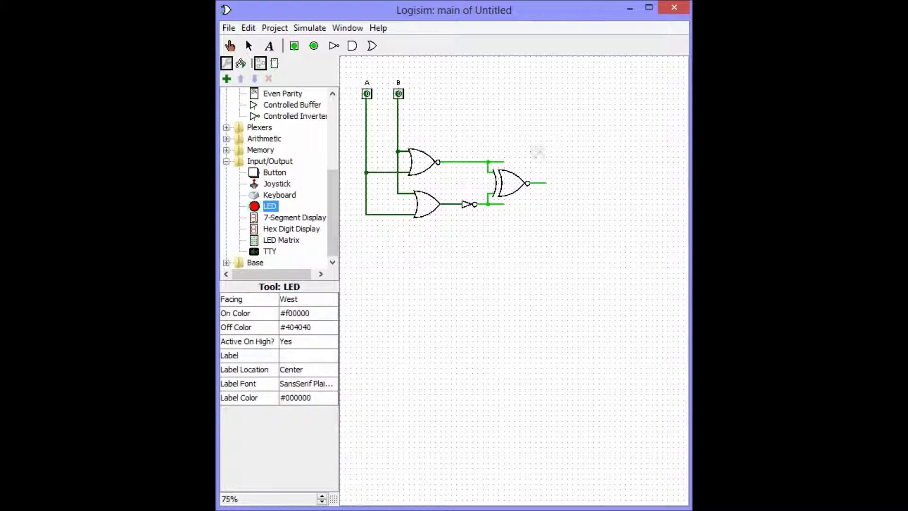
left_click(509, 163)
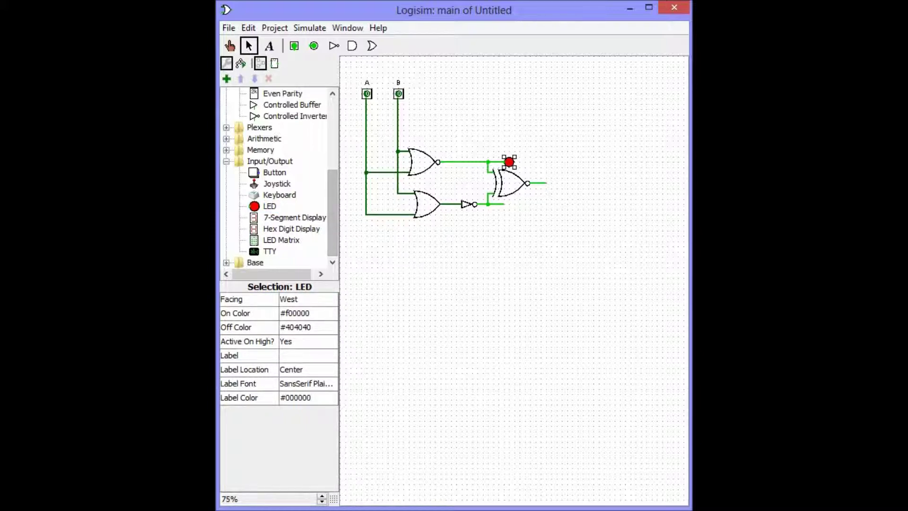
left_click(270, 206)
left_click(509, 204)
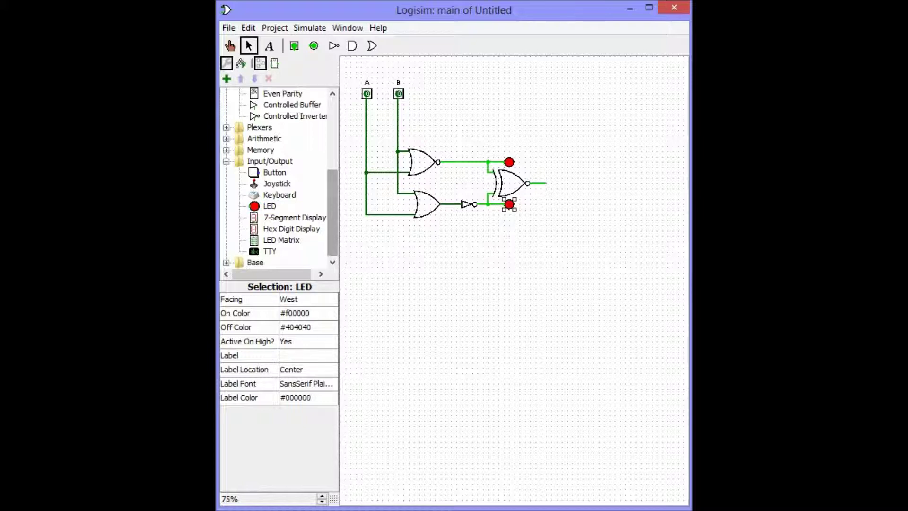
left_click(270, 206)
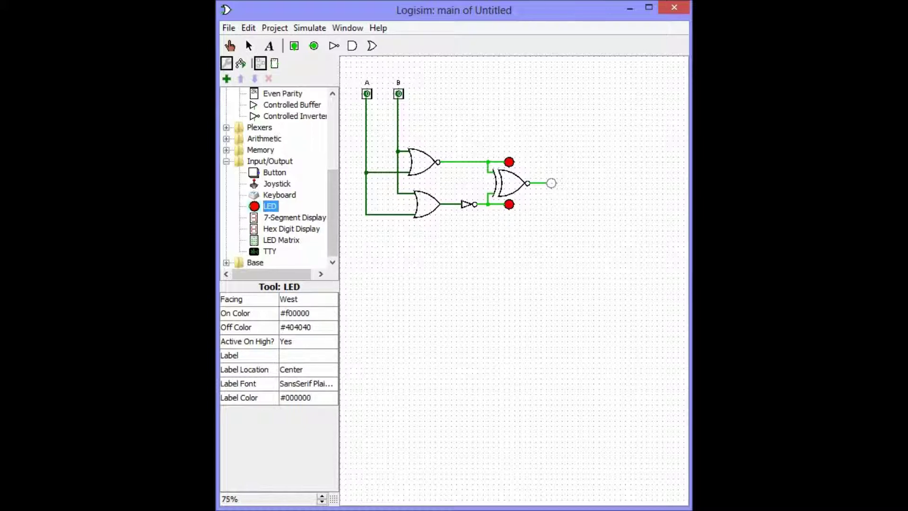
left_click(553, 184)
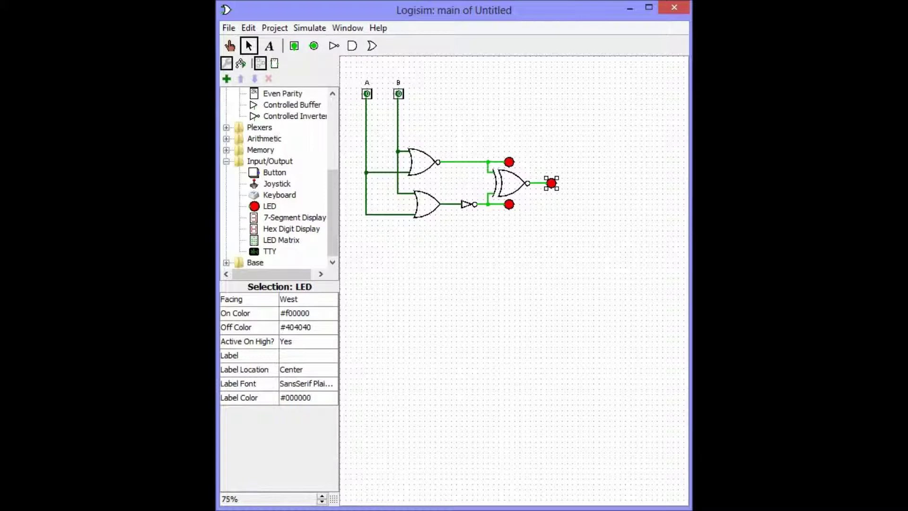
- Move the NOR and NOT output LEDs slightly farther right, keeping them wired and aligned with each other
left_click(509, 161)
left_click_drag(509, 162, 525, 161)
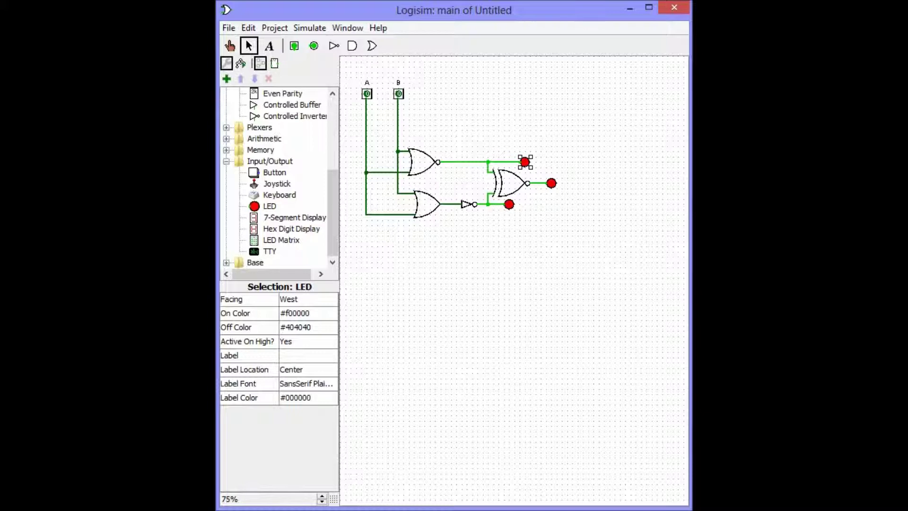
left_click_drag(509, 204, 524, 205)
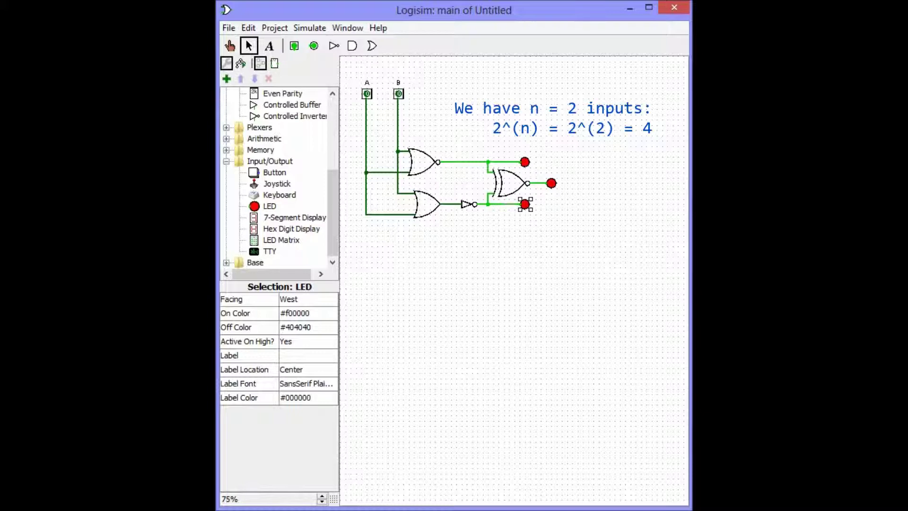
left_click(553, 241)
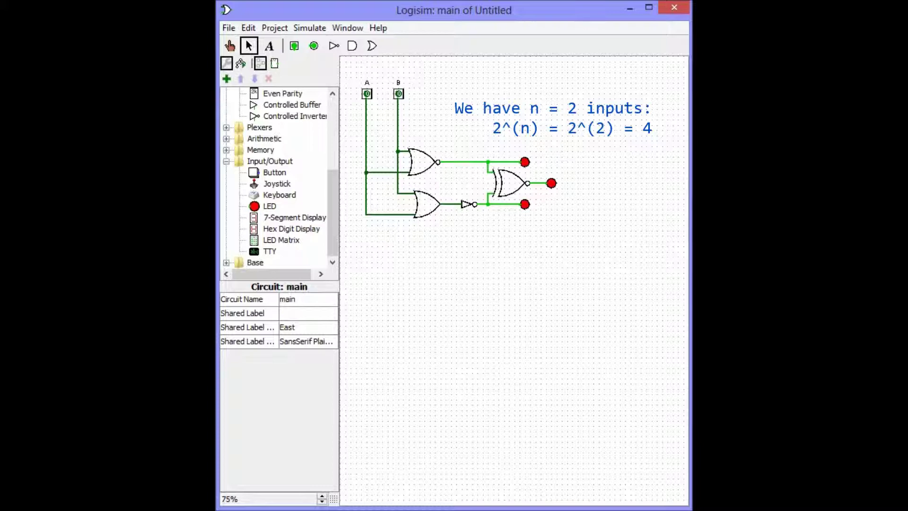
- Probe the OR, NOT, NOR and XNOR output wires with the Poke tool while inputs A and B are both 0
left_click(229, 46)
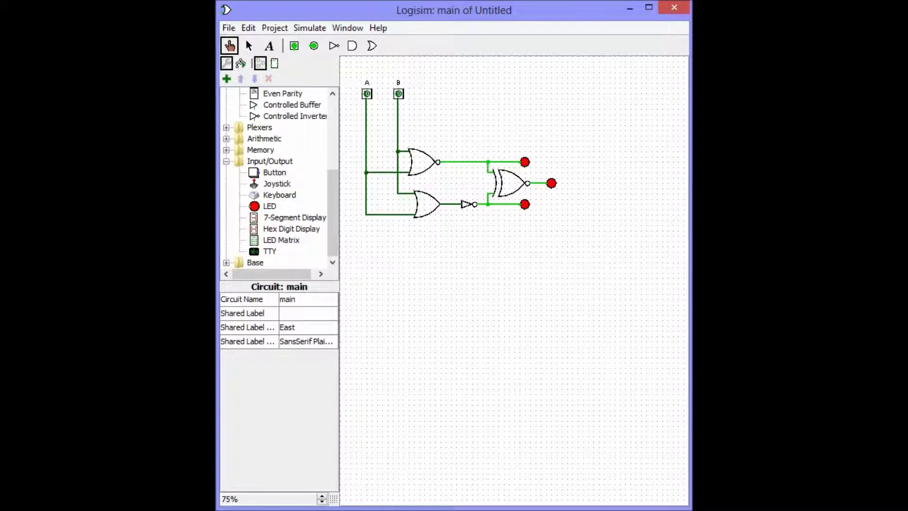
left_click(452, 204)
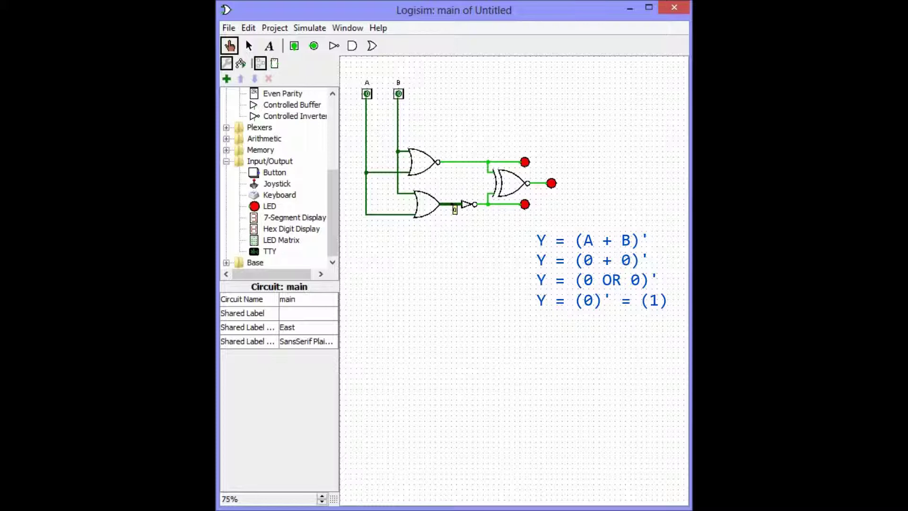
left_click(488, 204)
left_click(470, 162)
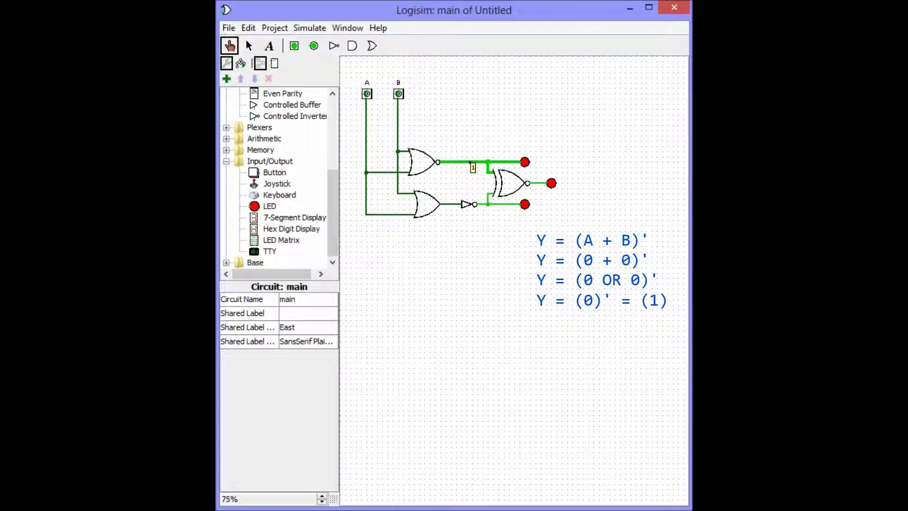
left_click(539, 184)
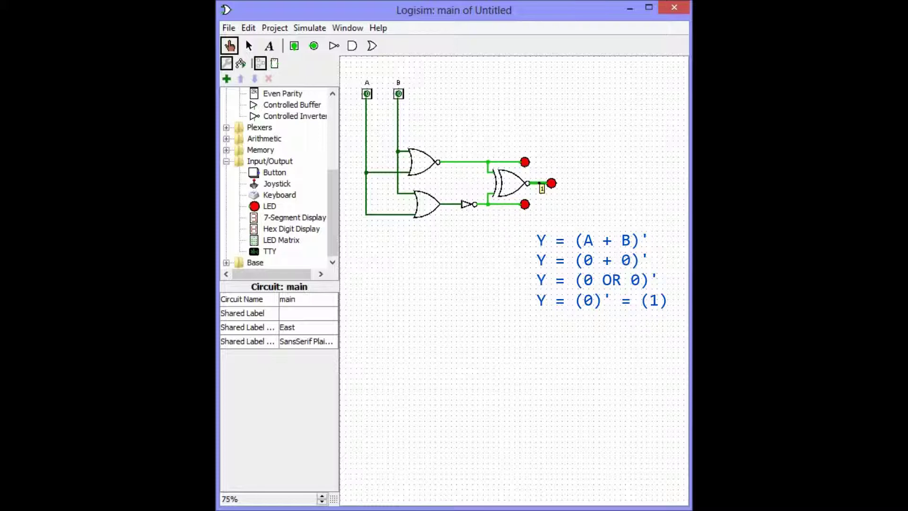
- Set input B to 1 with A at 0, and probe the OR, NOT, NOR and XNOR output wires
left_click(399, 94)
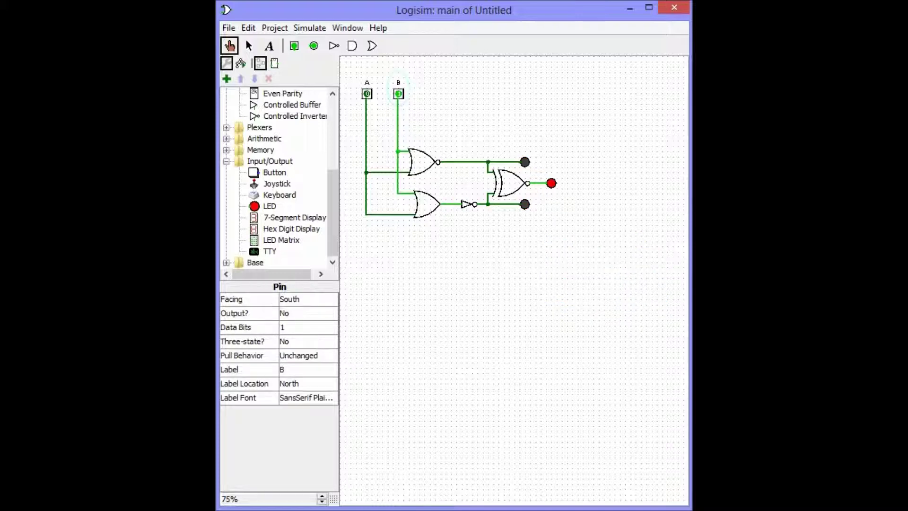
left_click(455, 205)
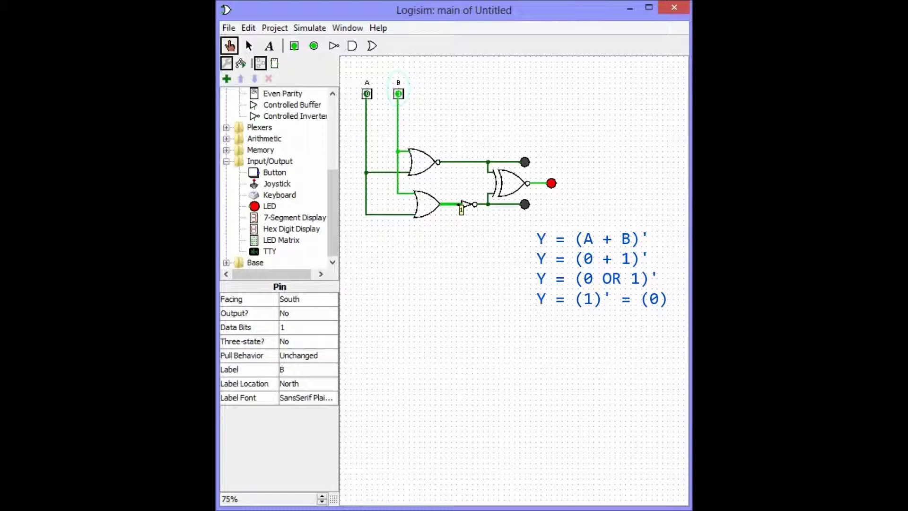
left_click(487, 204)
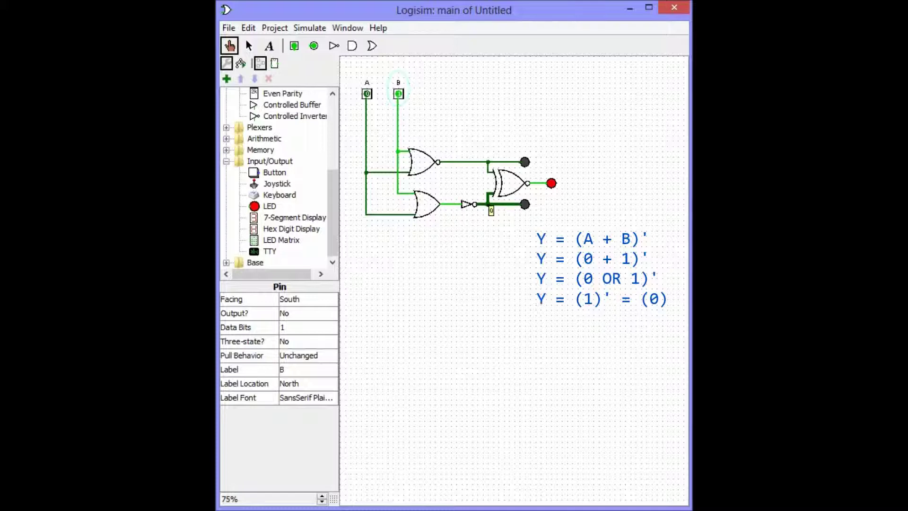
left_click(489, 162)
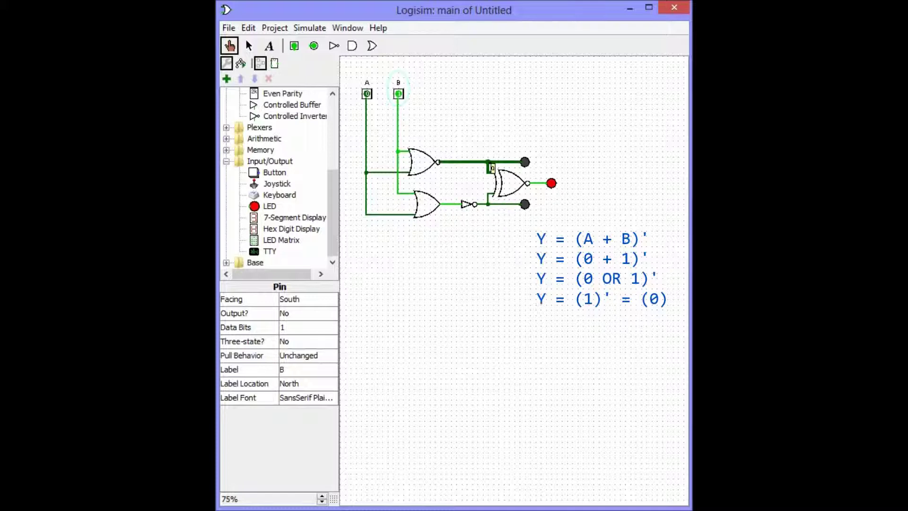
left_click(492, 142)
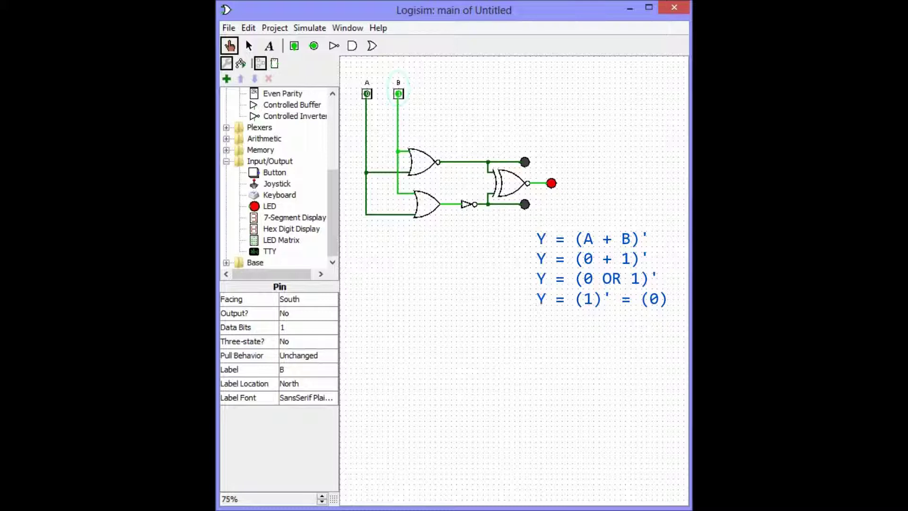
left_click(543, 183)
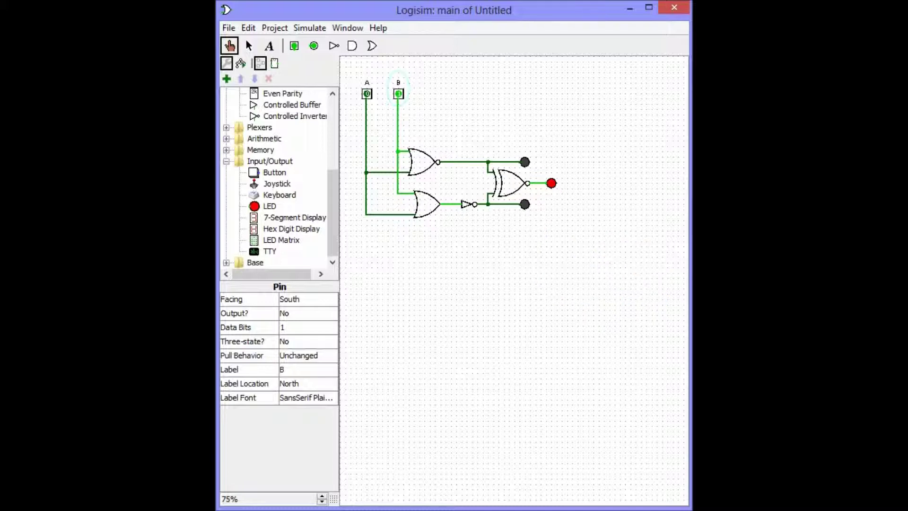
- Set input B to 0 and A to 1, and probe the NOR, OR, NOT and XNOR output wires
left_click(398, 94)
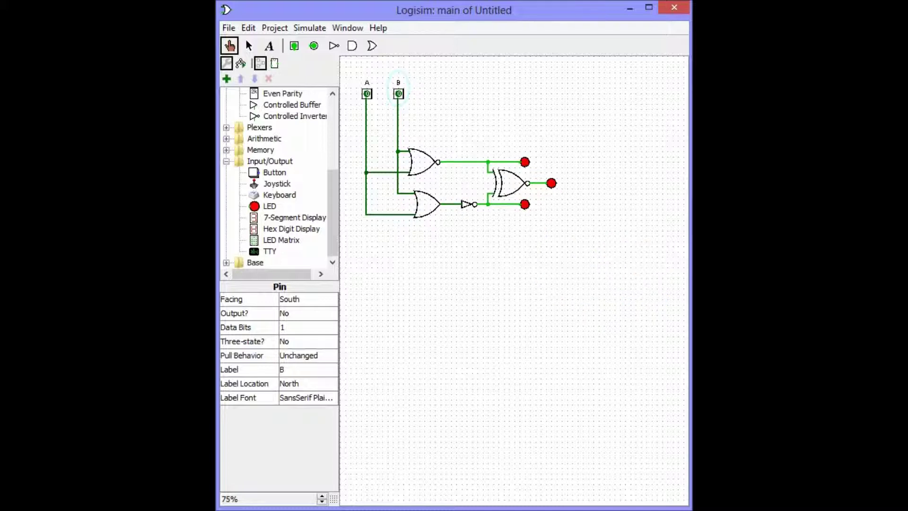
left_click(367, 94)
left_click(489, 163)
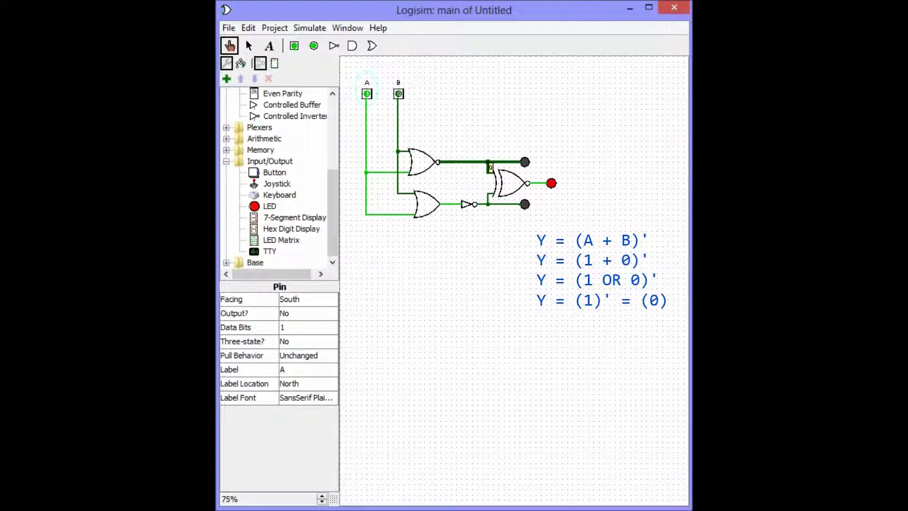
left_click(451, 205)
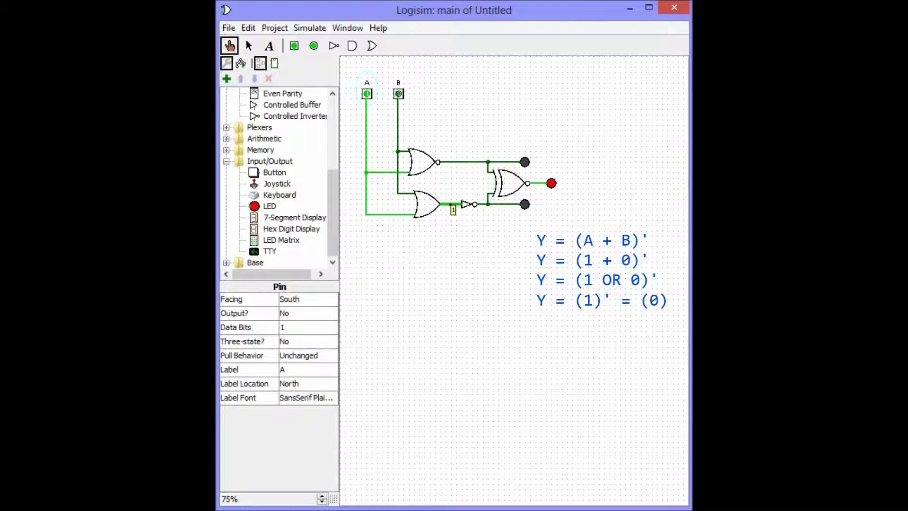
left_click(455, 236)
left_click(488, 205)
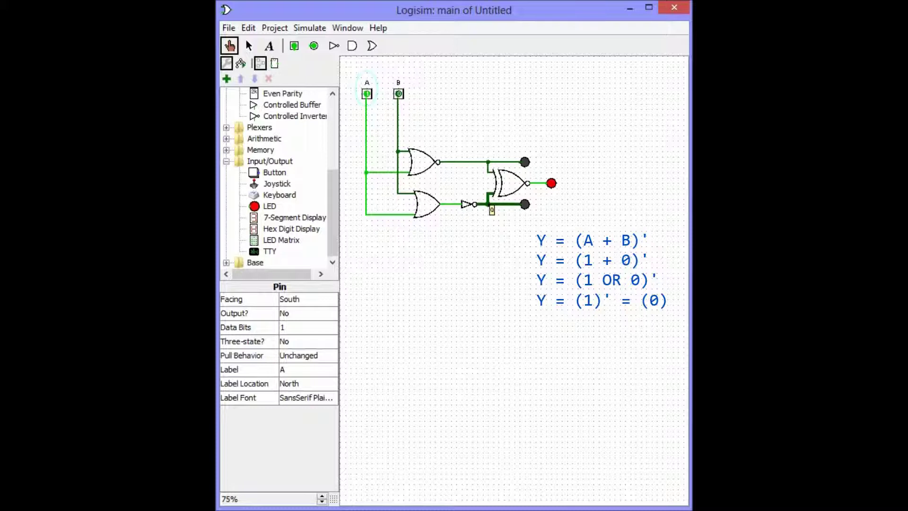
left_click(533, 183)
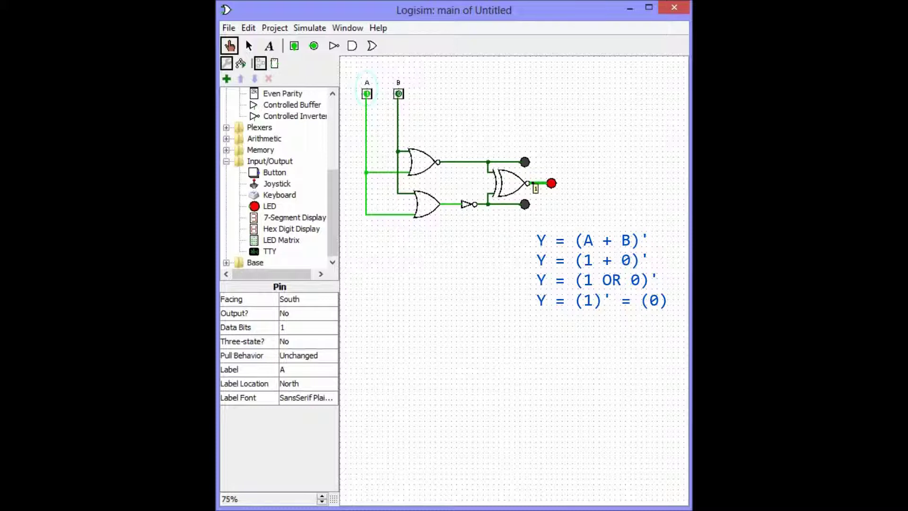
- Set input B to 1 while A is 1, and probe the OR, NOT, NOR and XNOR output wires
left_click(399, 94)
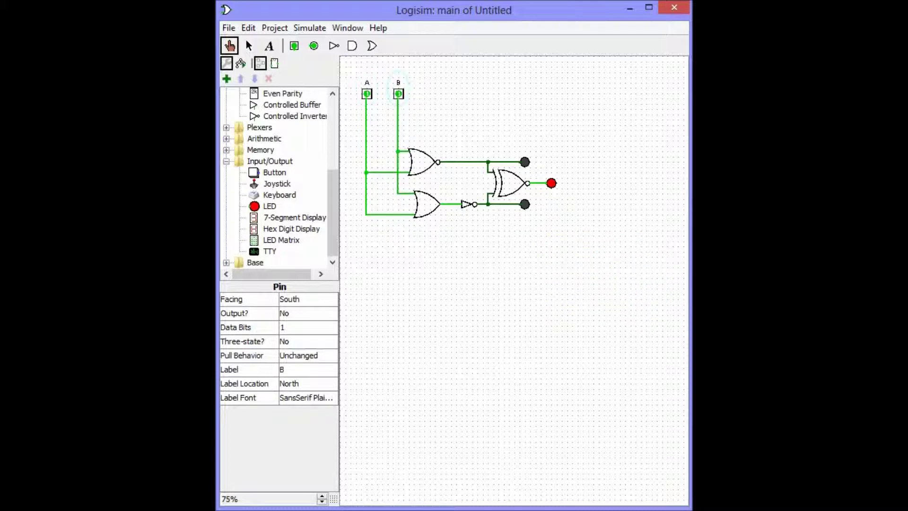
left_click(452, 204)
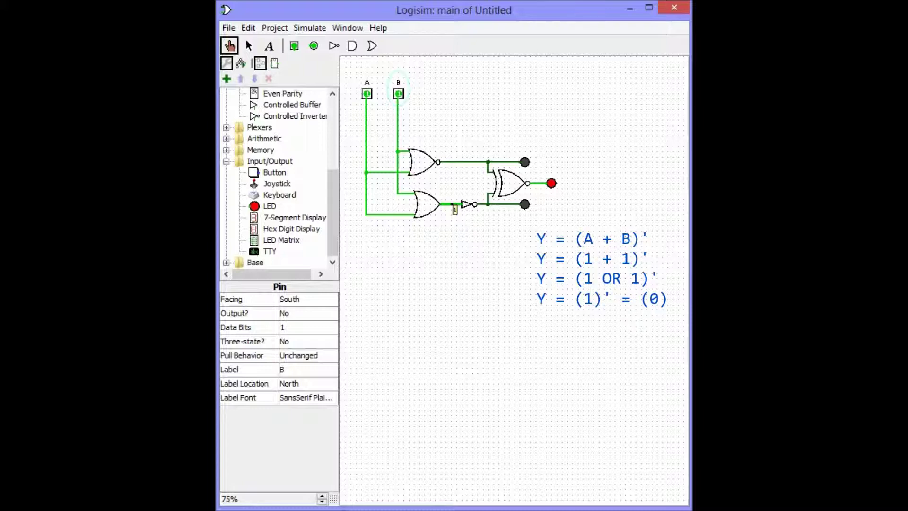
left_click(489, 205)
left_click(488, 162)
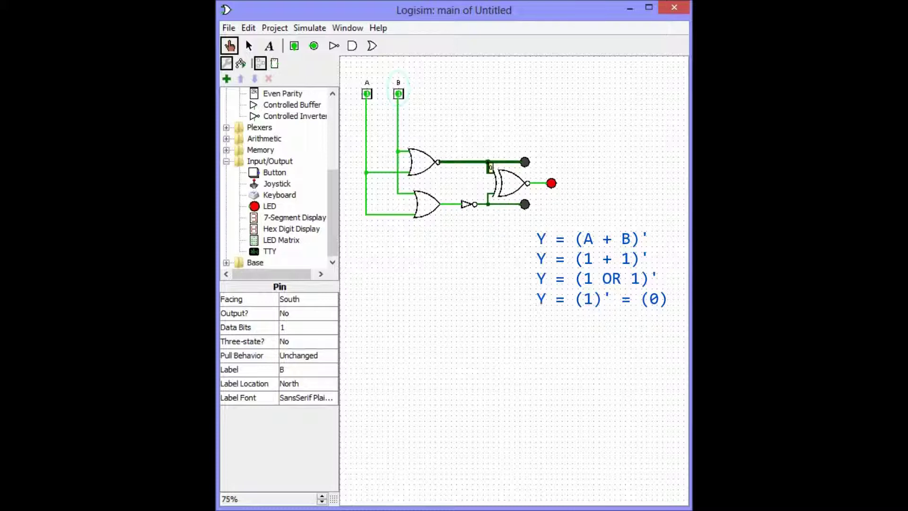
left_click(545, 183)
left_click(563, 217)
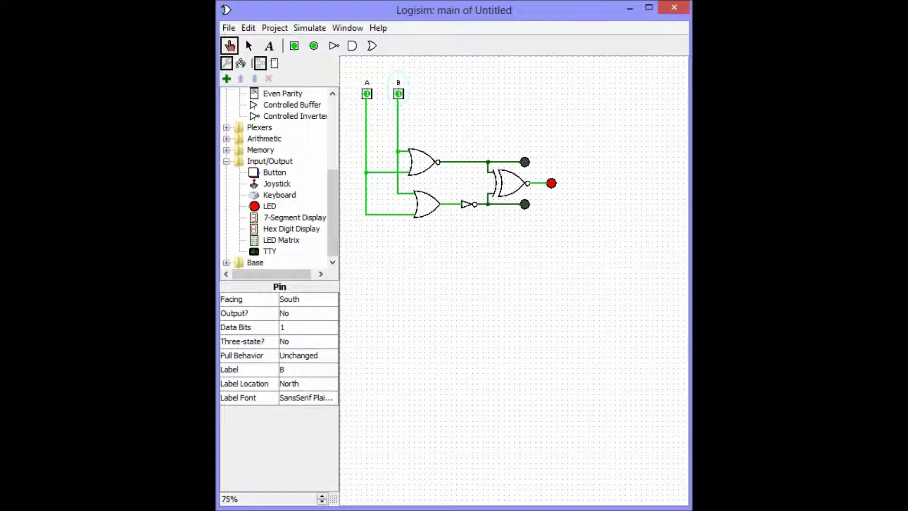
- Cycle inputs A and B through 00, 01, 10 and 11 to compare the output LEDs for every combination
left_click(399, 94)
left_click(367, 94)
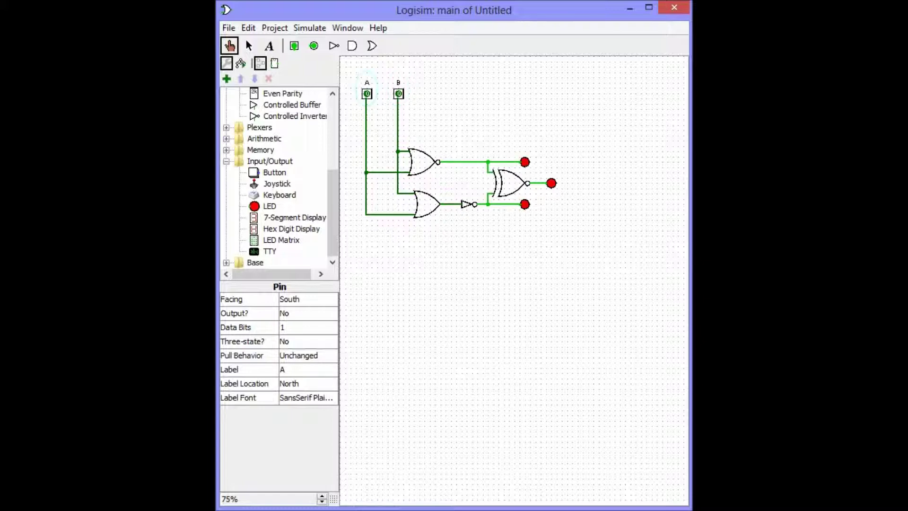
left_click(398, 94)
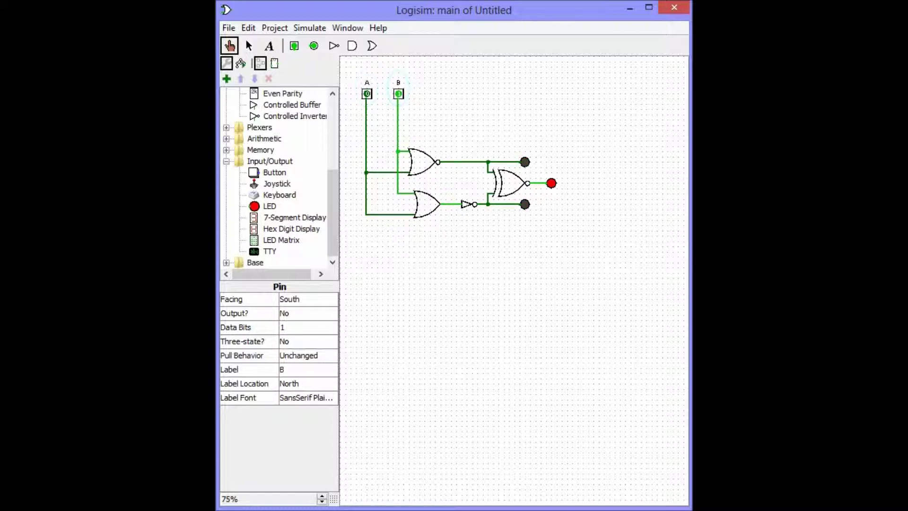
left_click(398, 93)
left_click(367, 94)
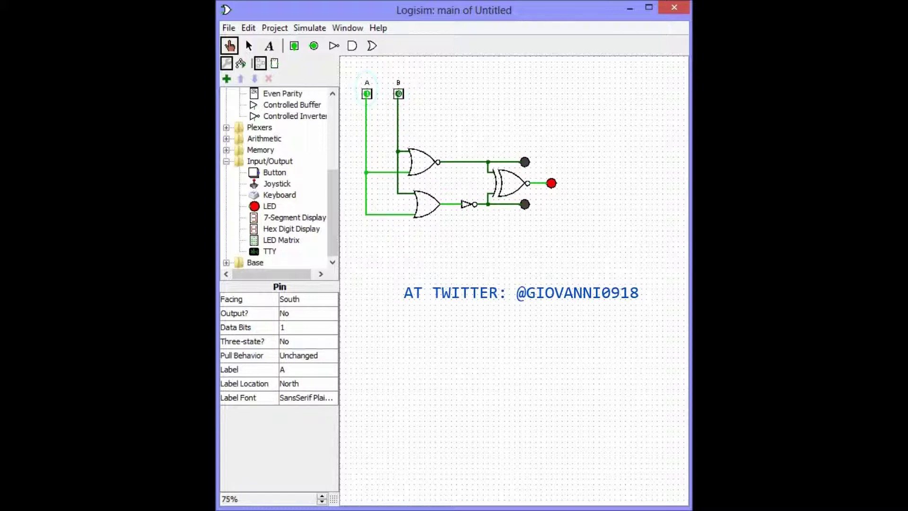
left_click(398, 94)
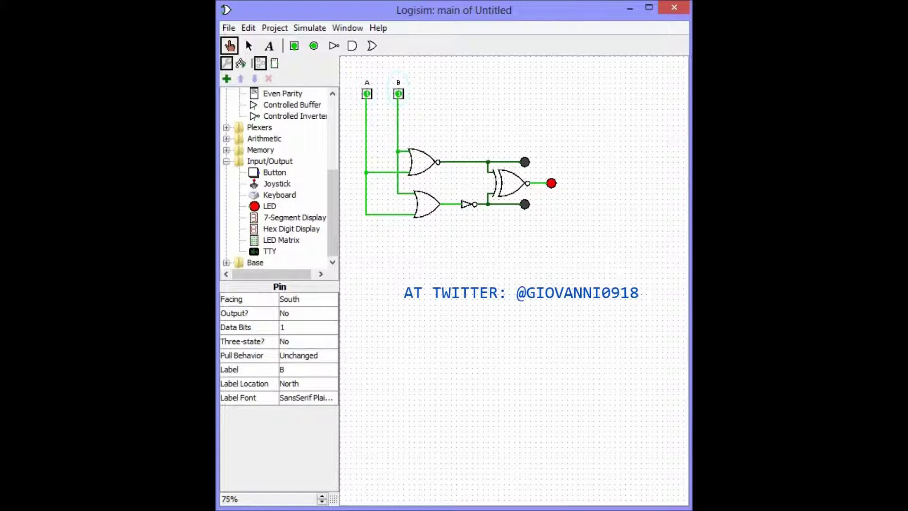